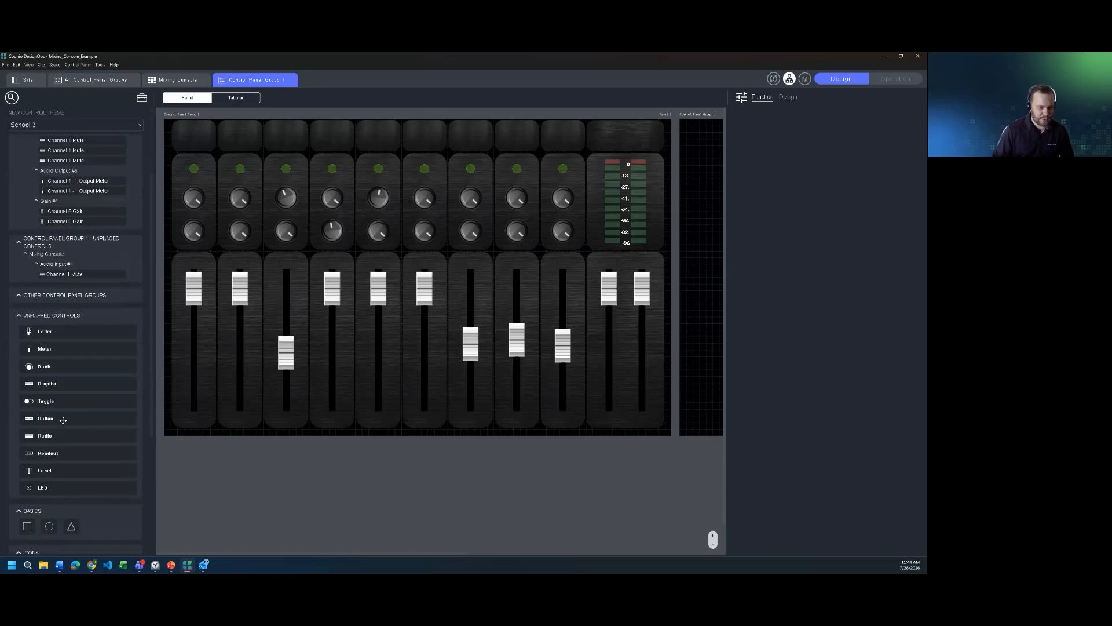
Step: Place a Button at the lower end of the two output faders, set to Navigation mode with the Navigate to Next Control Panel command
{"action": "left_click_drag", "start_coordinate": [63, 420], "coordinate": [656, 426]}
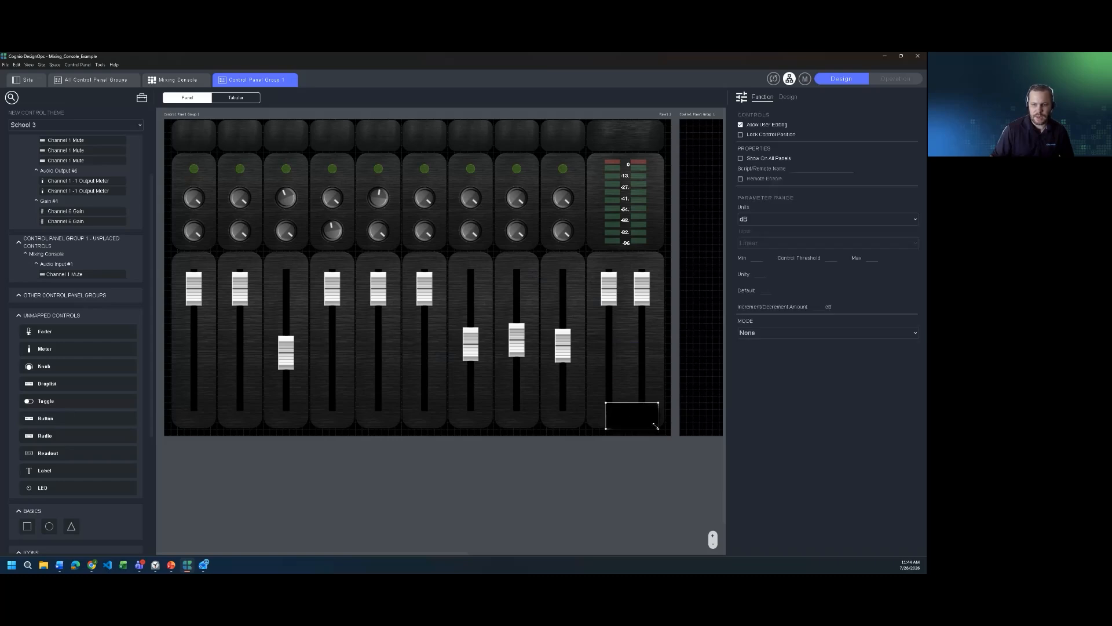
{"action": "left_click", "coordinate": [842, 333]}
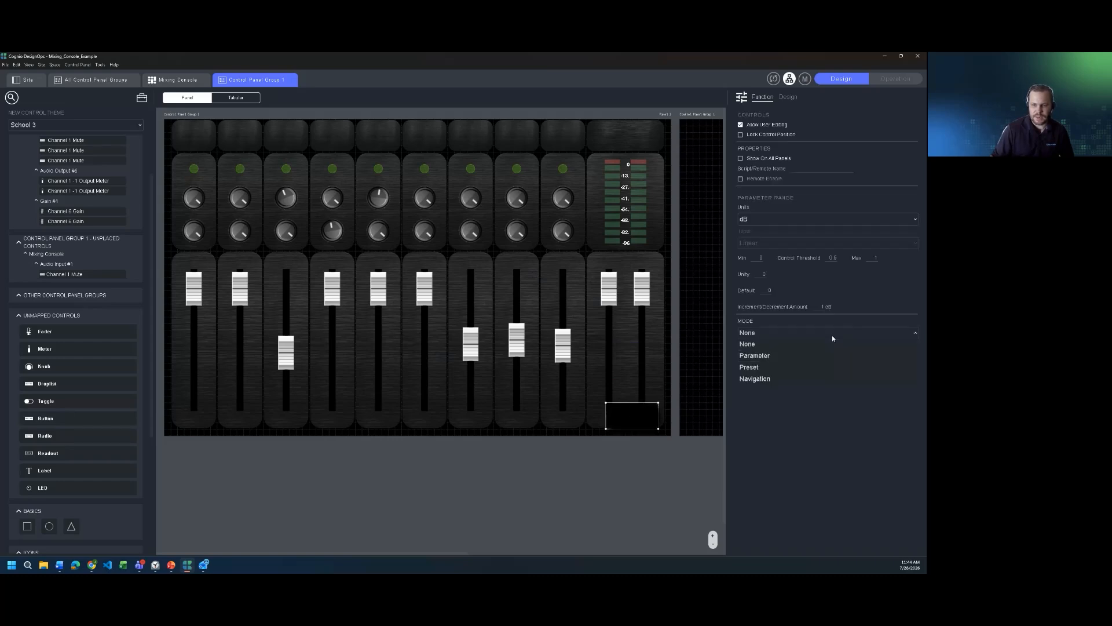
{"action": "left_click", "coordinate": [777, 380]}
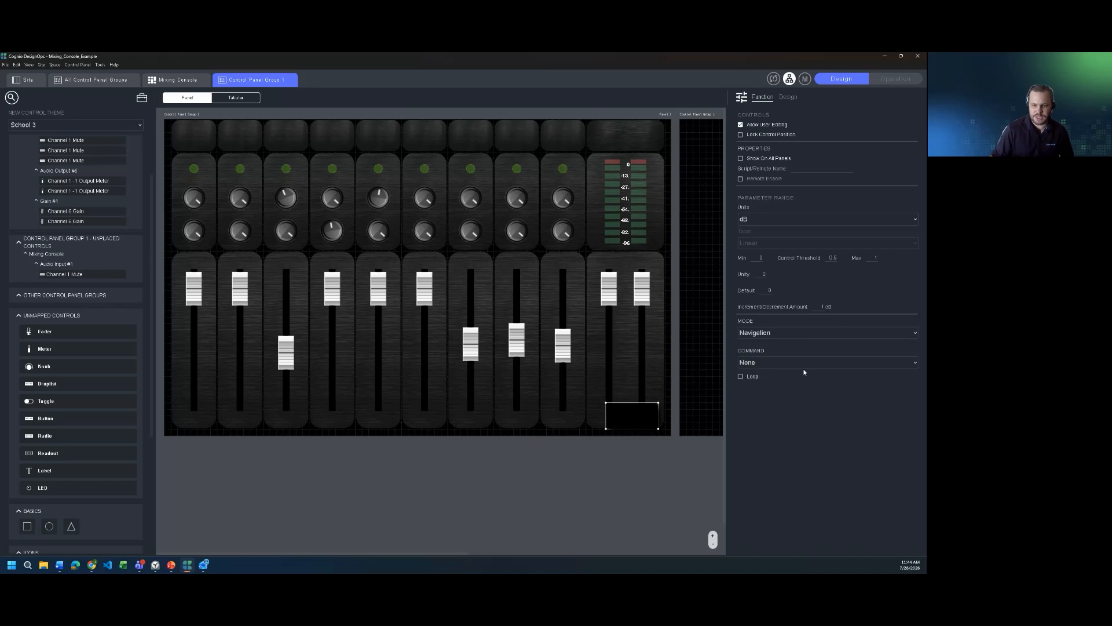
{"action": "left_click", "coordinate": [804, 363]}
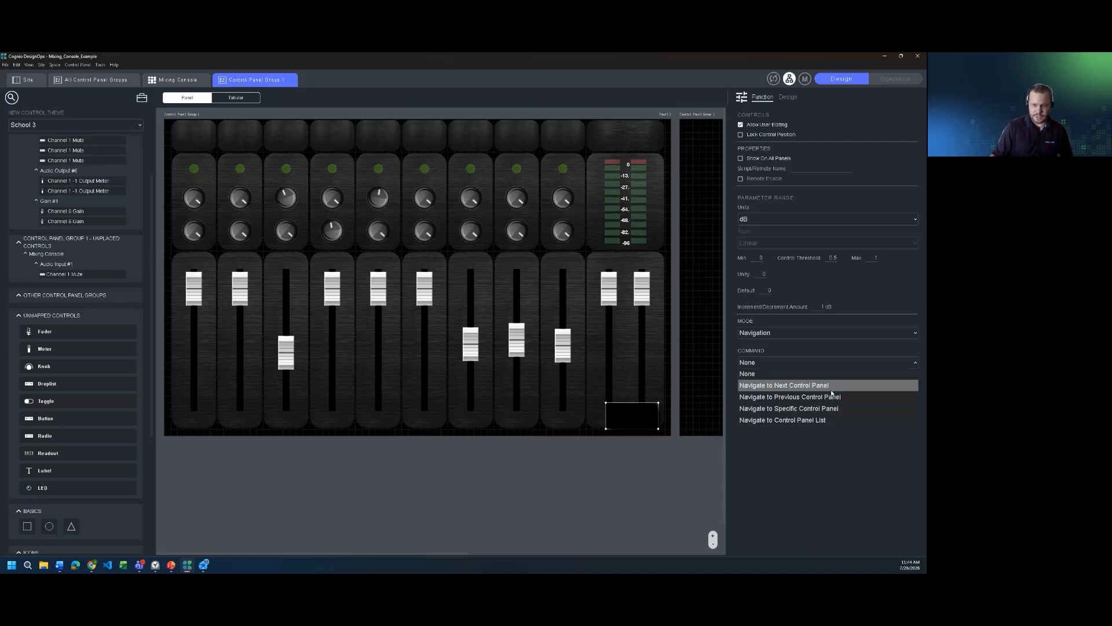
{"action": "left_click", "coordinate": [825, 409]}
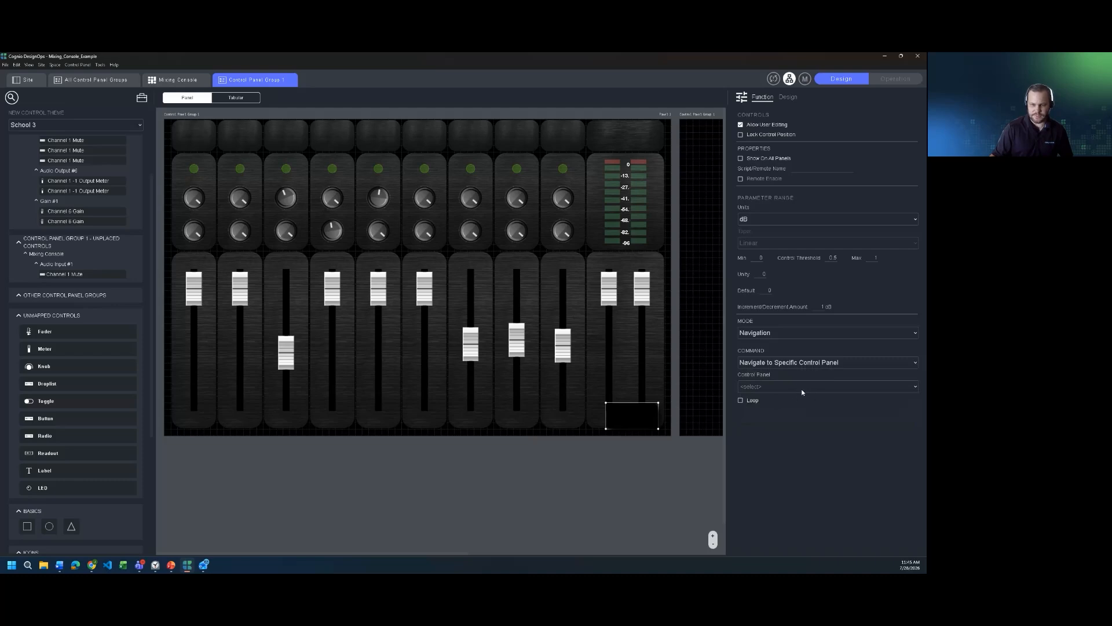
{"action": "left_click", "coordinate": [819, 362]}
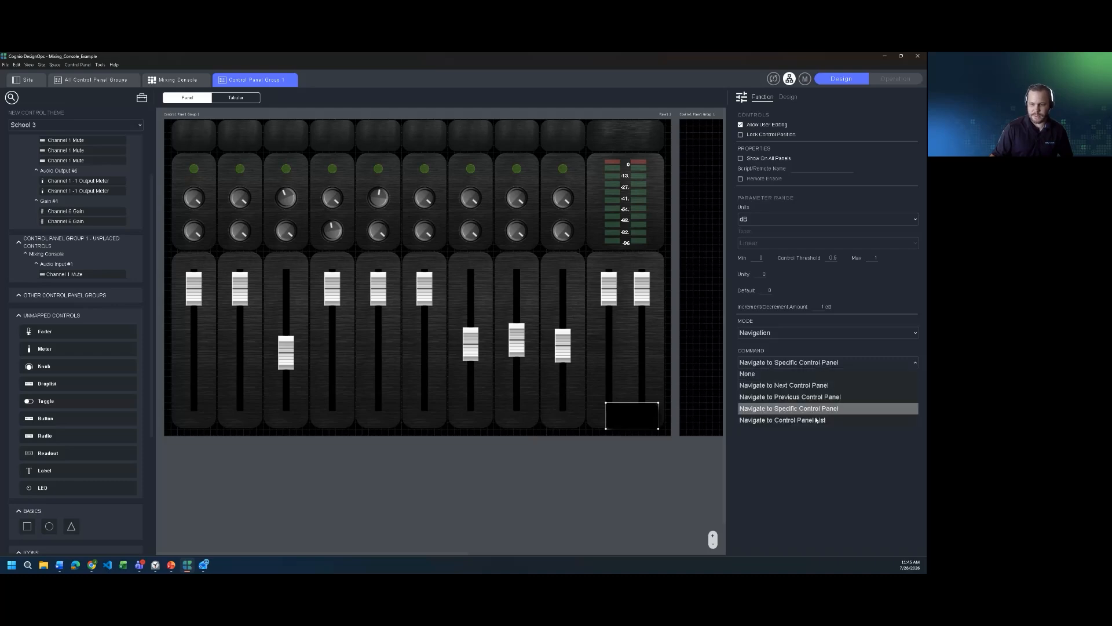
{"action": "left_click", "coordinate": [815, 388]}
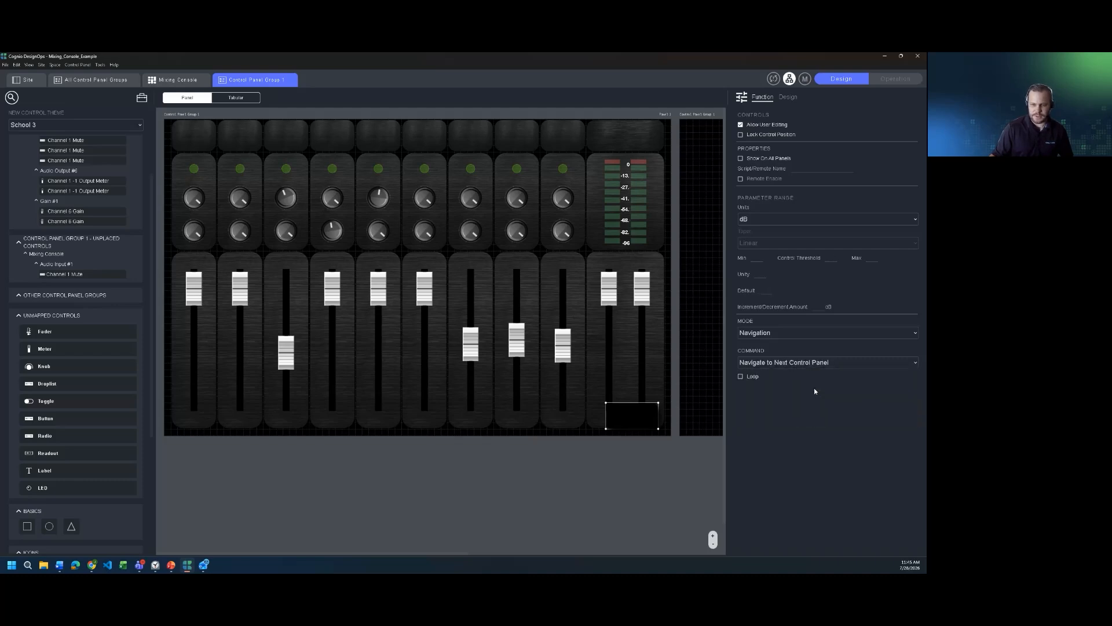
Step: Test the navigation button in Operation mode and return to Design mode
{"action": "left_click", "coordinate": [892, 80]}
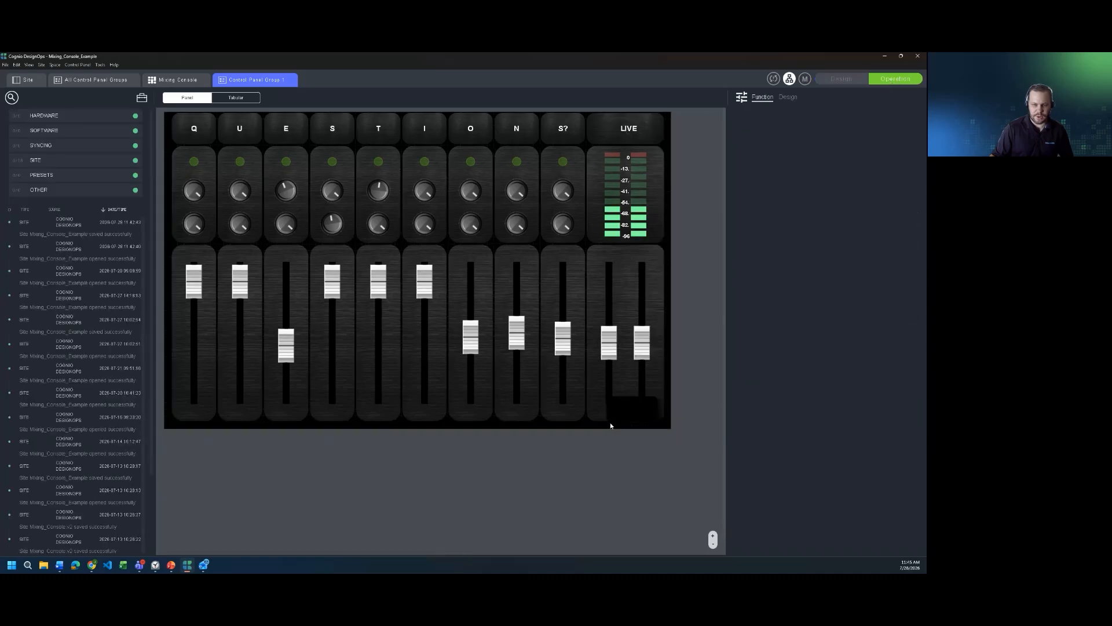
{"action": "left_click", "coordinate": [644, 409]}
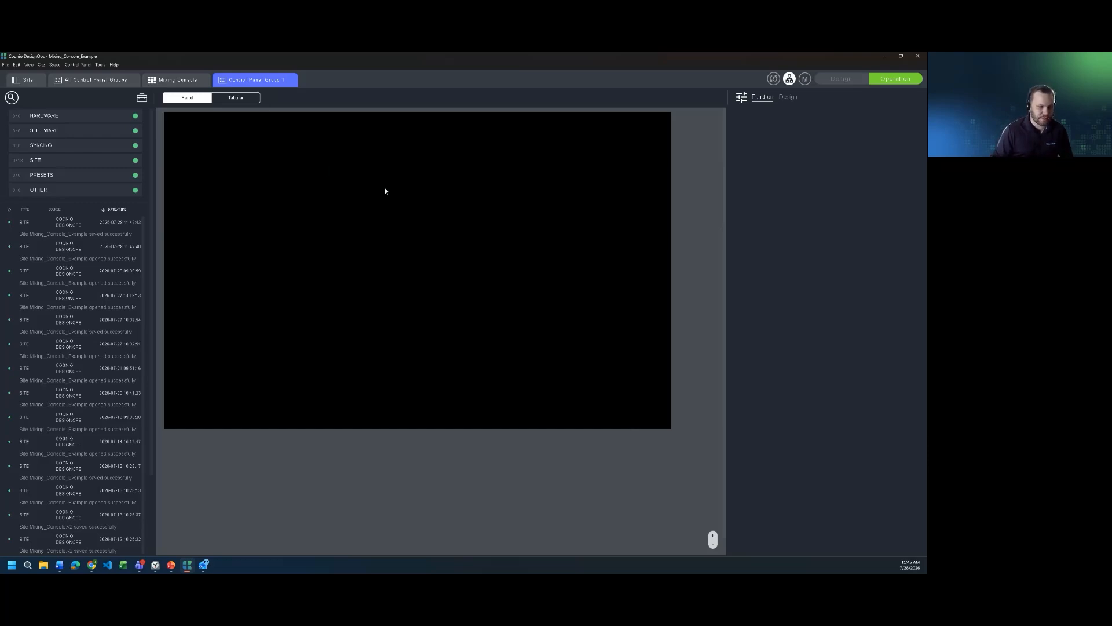
{"action": "left_click", "coordinate": [837, 79]}
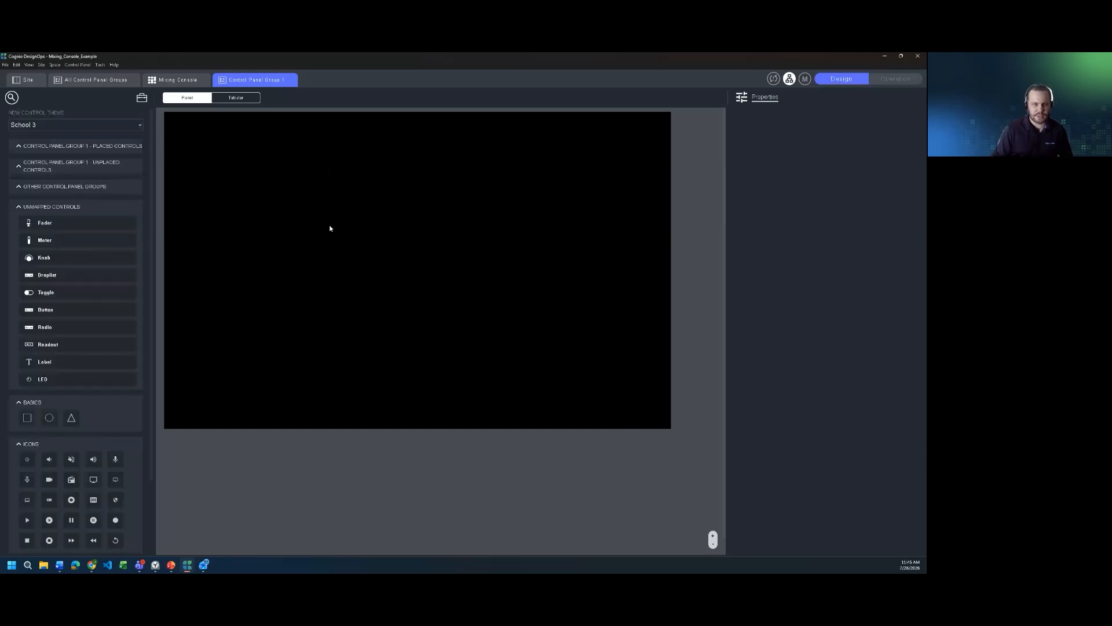
Step: Delete the navigation button from the output strip on the first panel
{"action": "left_click", "coordinate": [626, 422]}
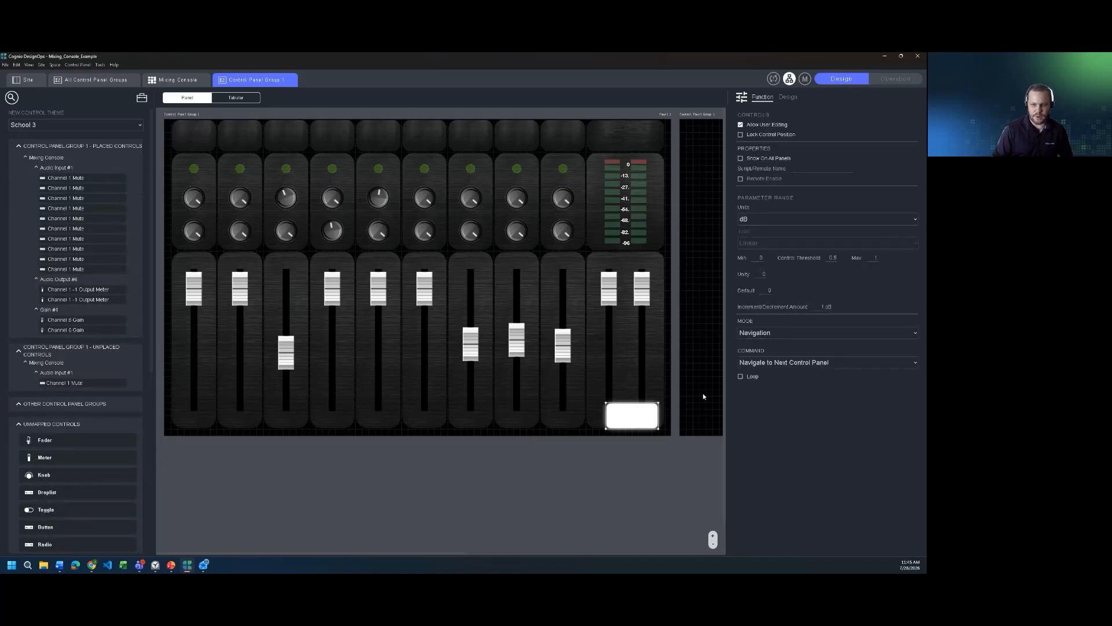
{"action": "left_click", "coordinate": [797, 331]}
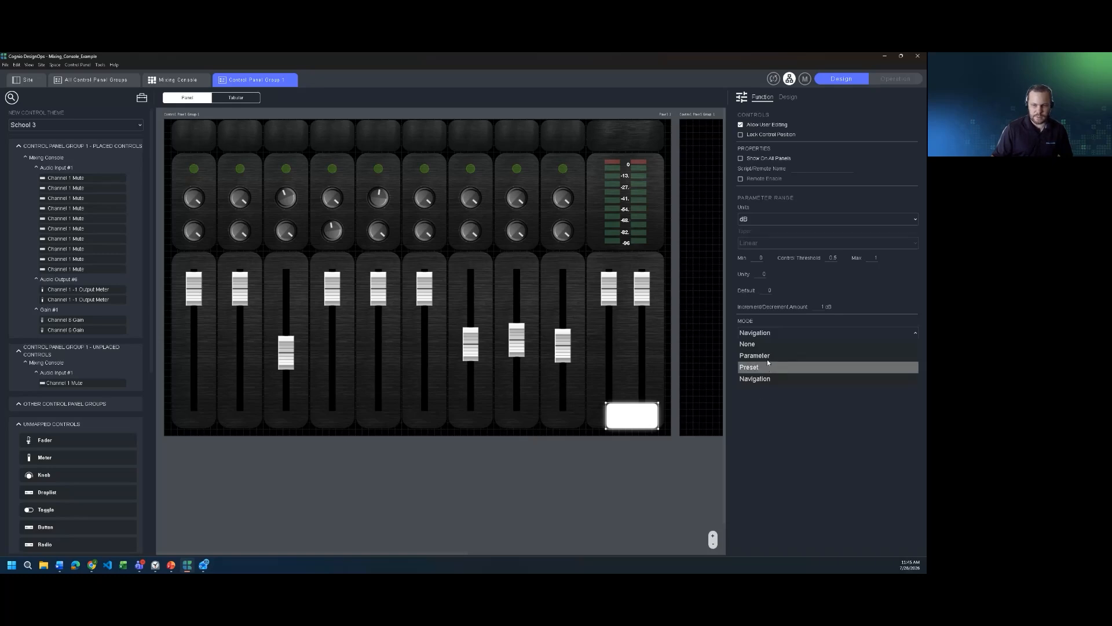
{"action": "left_click", "coordinate": [789, 448]}
{"action": "left_click_drag", "start_coordinate": [632, 417], "coordinate": [612, 391]}
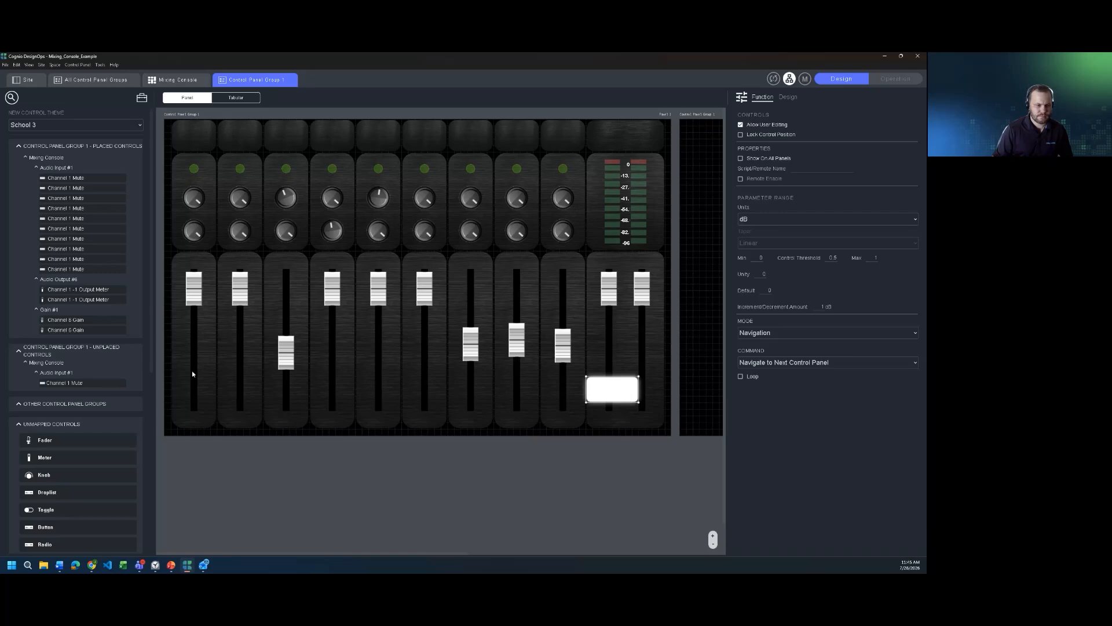
{"action": "scroll", "coordinate": [152, 396], "scroll_direction": "down", "scroll_amount": 5}
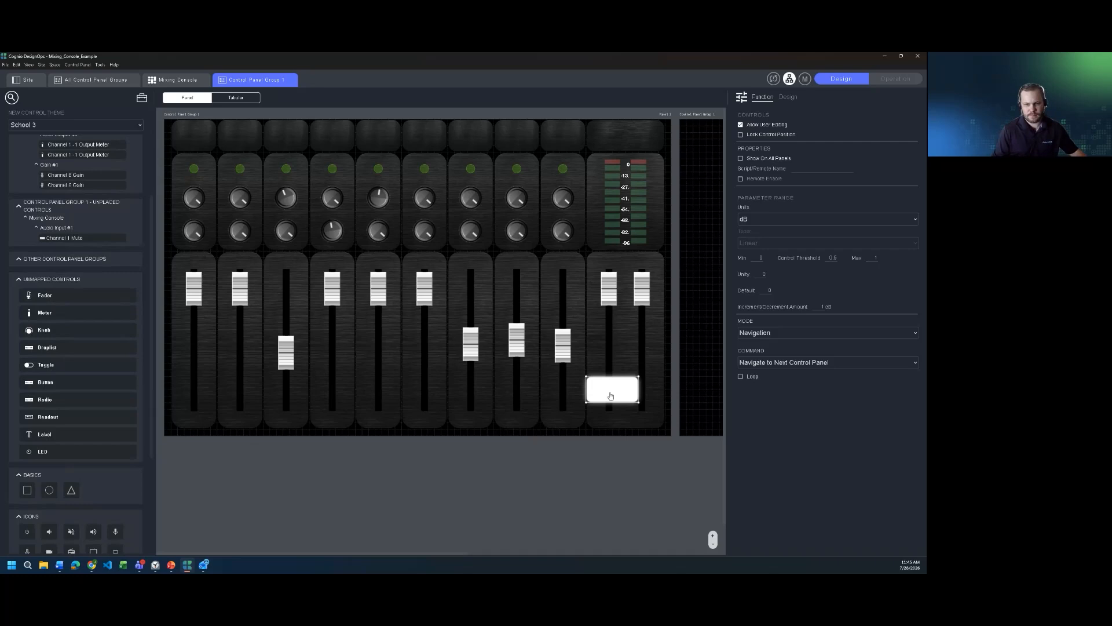
{"action": "key", "text": "Delete"}
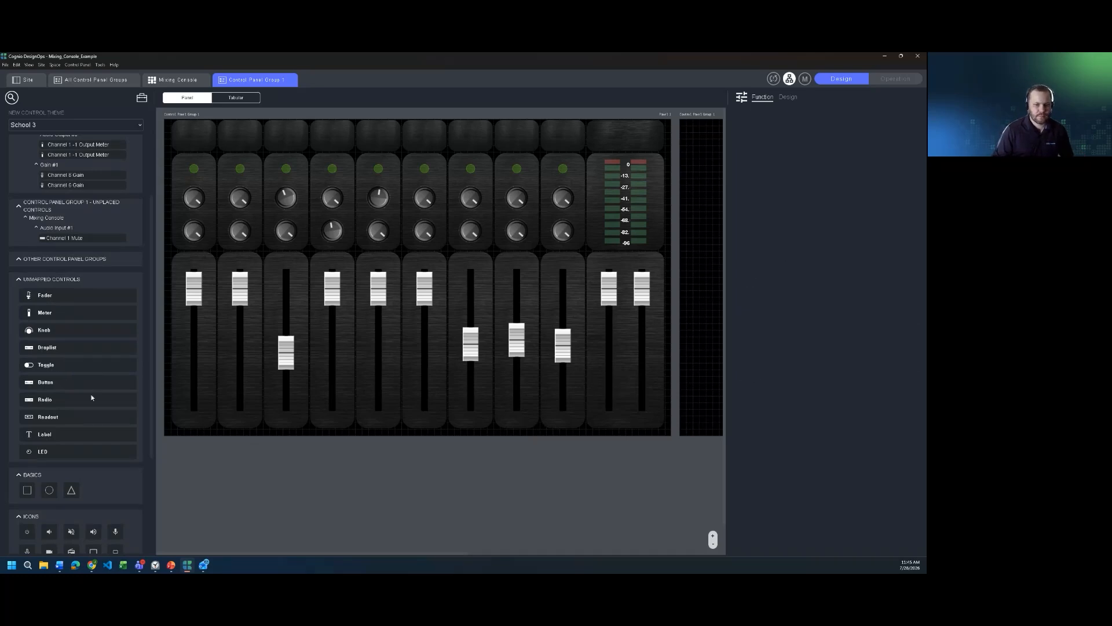
Step: Add a wide Button below the seventh and eighth faders, set to Navigation mode with the Navigate to Control Panel List command
{"action": "left_click_drag", "start_coordinate": [92, 397], "coordinate": [467, 384]}
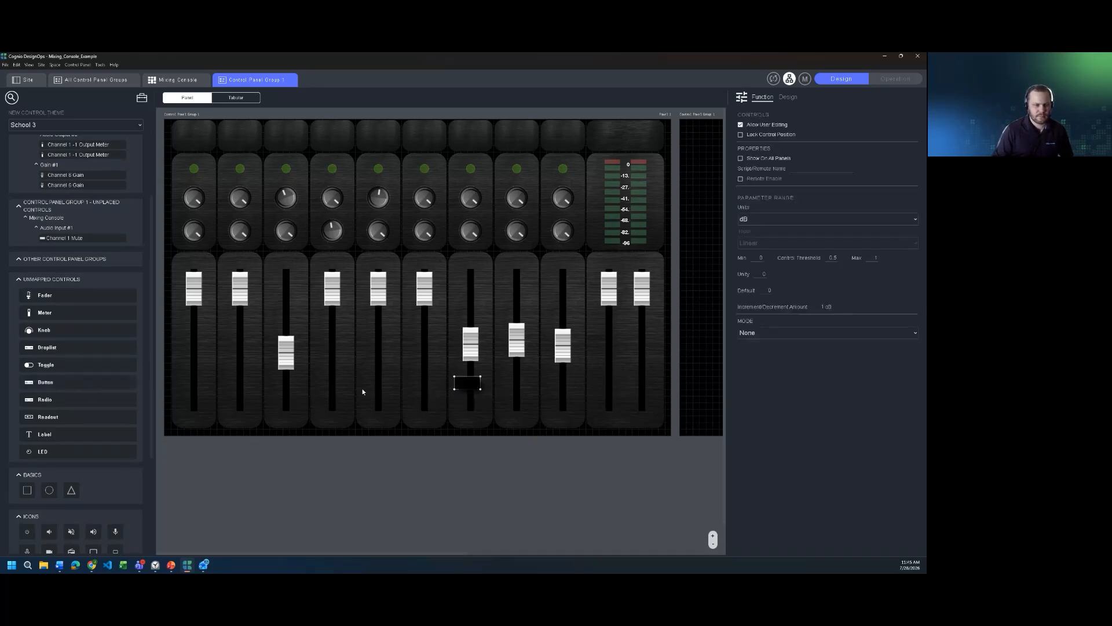
{"action": "left_click", "coordinate": [766, 333]}
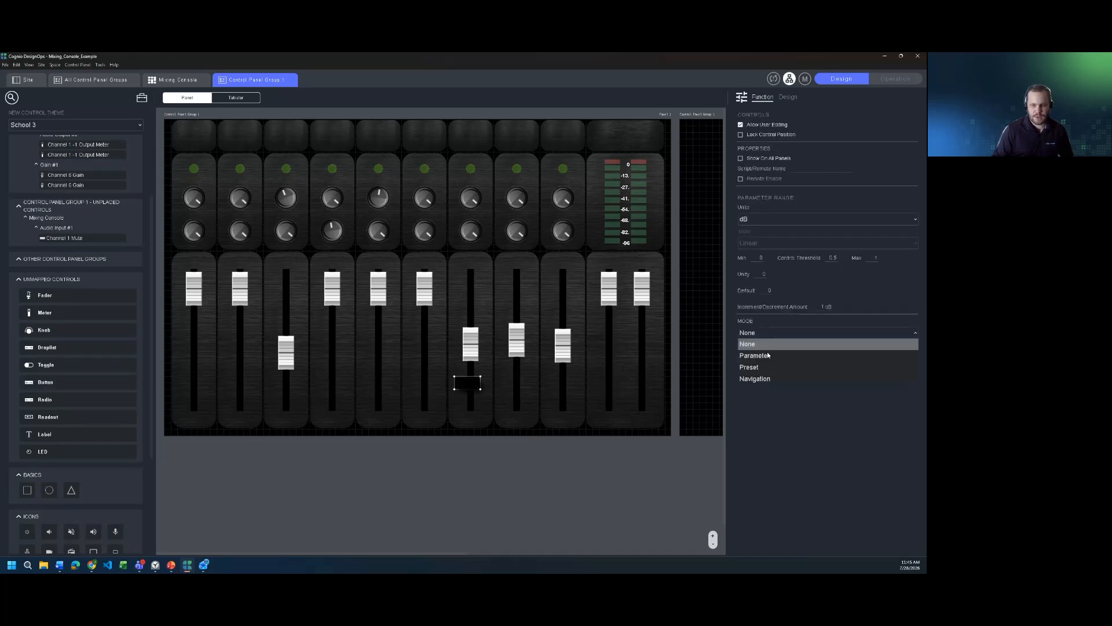
{"action": "left_click", "coordinate": [763, 380]}
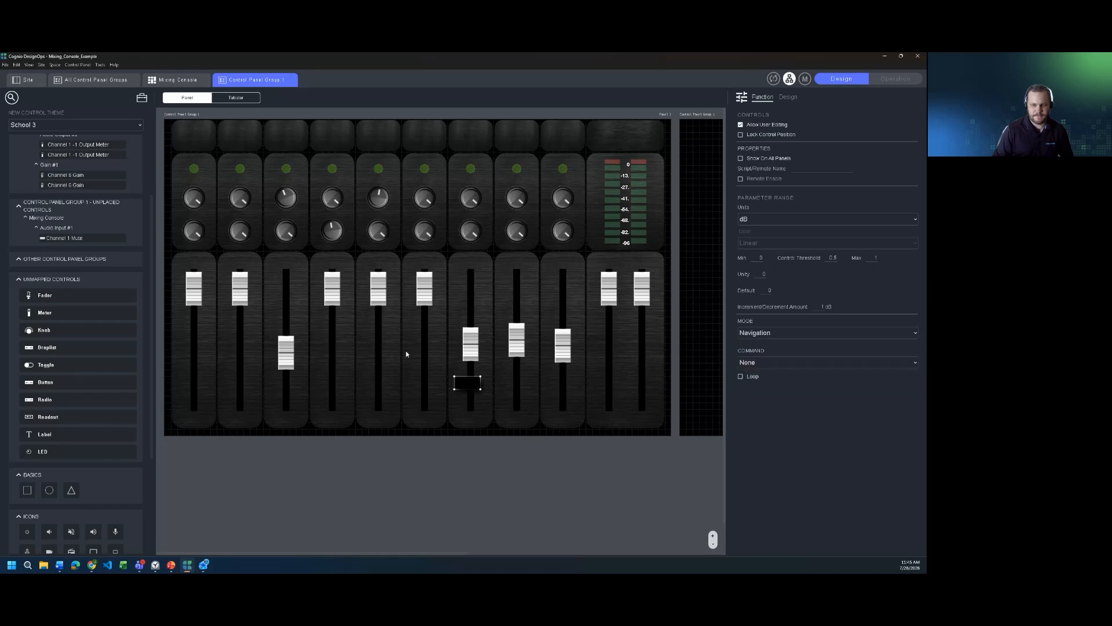
{"action": "left_click_drag", "start_coordinate": [519, 400], "coordinate": [539, 402]}
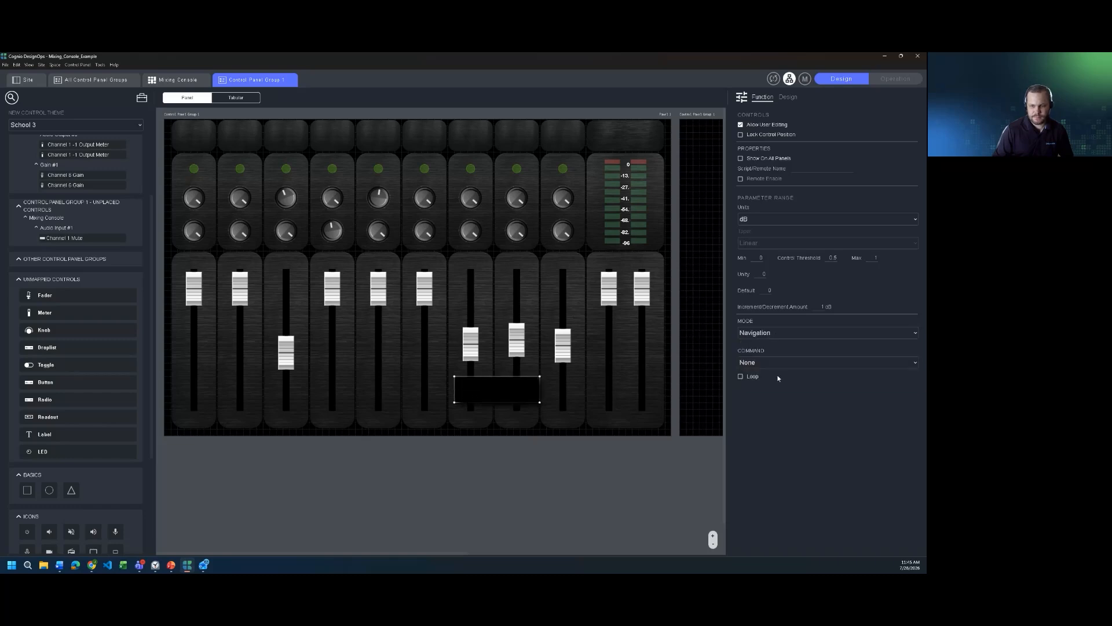
{"action": "left_click", "coordinate": [862, 363]}
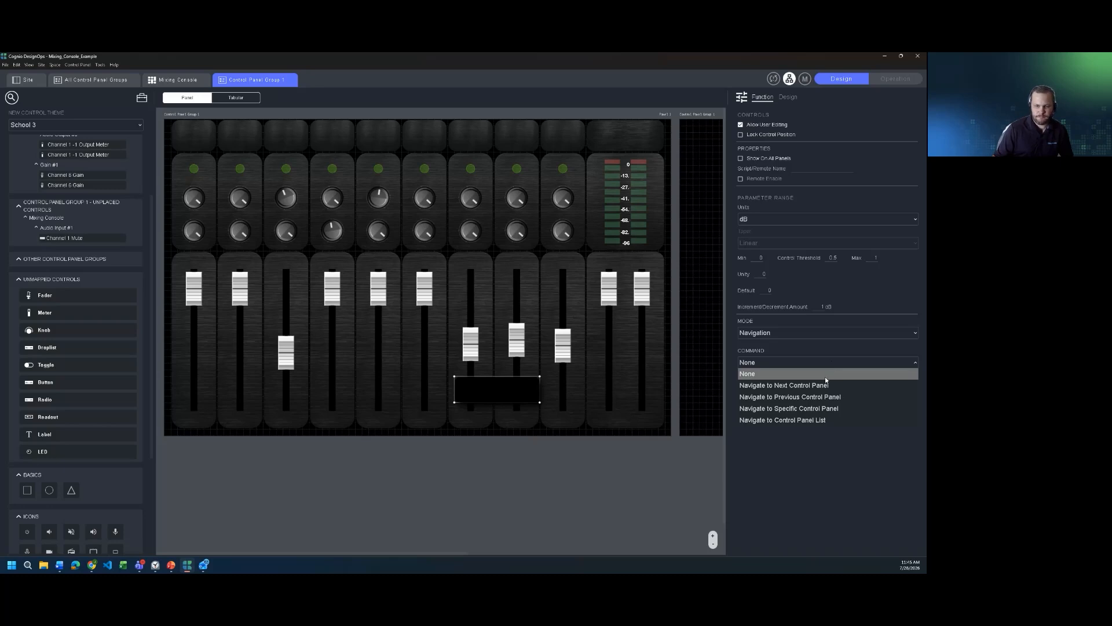
{"action": "left_click", "coordinate": [818, 420]}
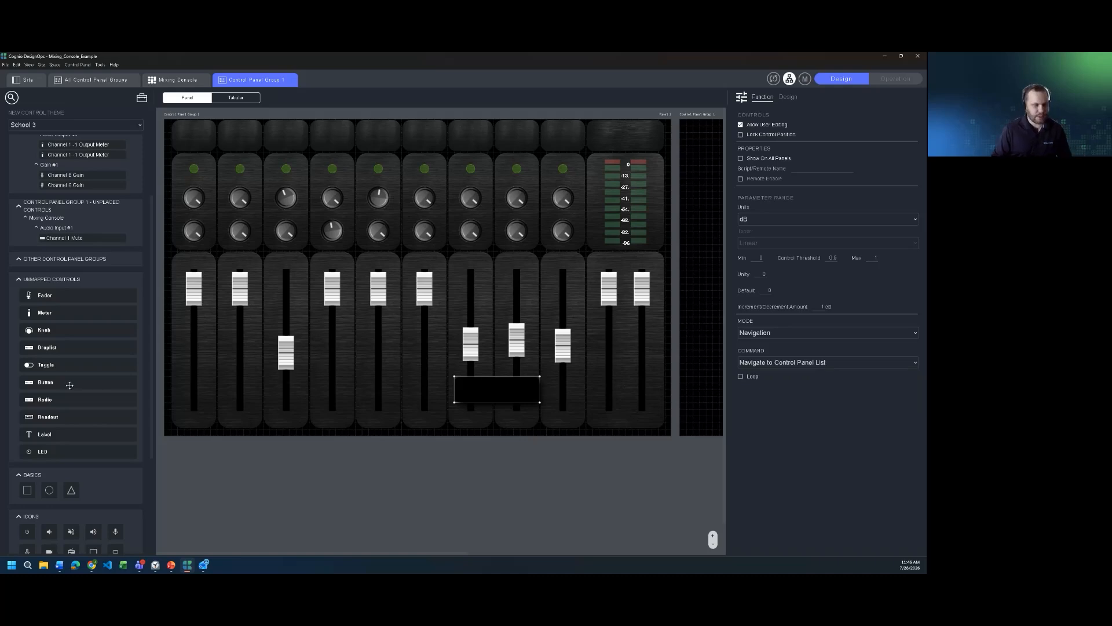
Step: Add an enlarged Radio control across the lower fader area, set to Navigation mode with the Navigate to Control Panel List command
{"action": "left_click_drag", "start_coordinate": [61, 399], "coordinate": [286, 392]}
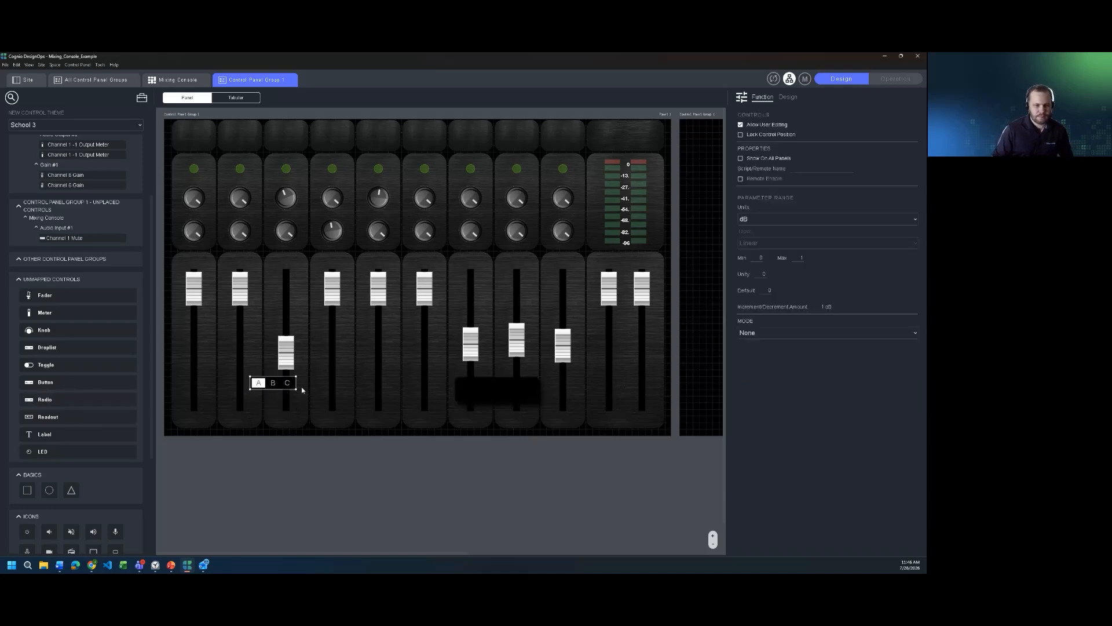
{"action": "left_click_drag", "start_coordinate": [357, 403], "coordinate": [413, 412]}
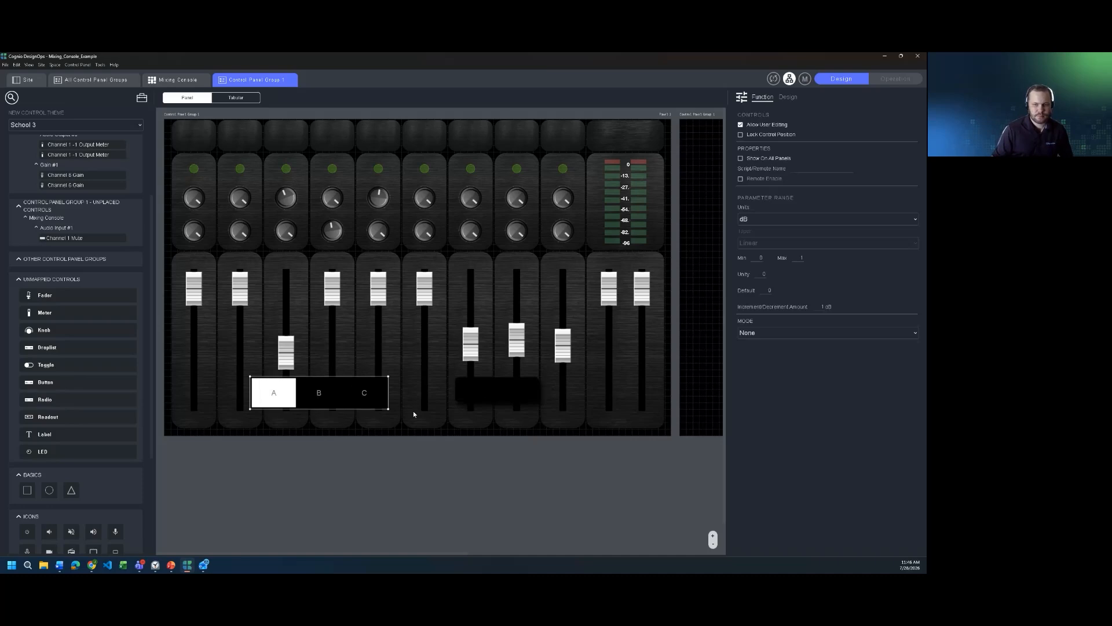
{"action": "left_click", "coordinate": [816, 333]}
{"action": "left_click", "coordinate": [825, 378]}
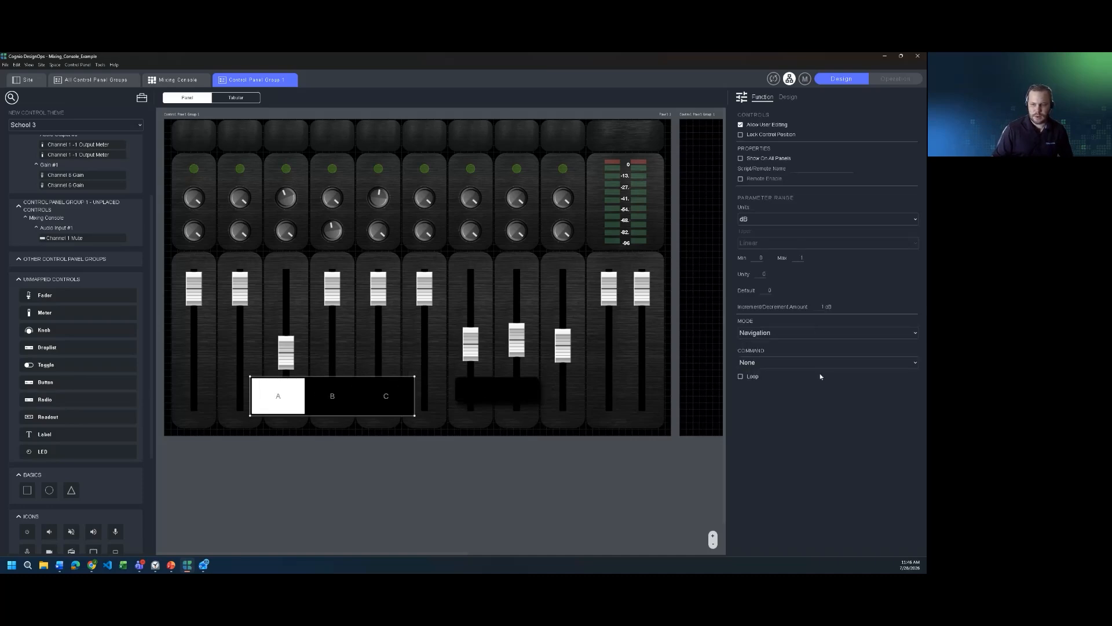
{"action": "left_click", "coordinate": [807, 364]}
{"action": "left_click", "coordinate": [797, 421]}
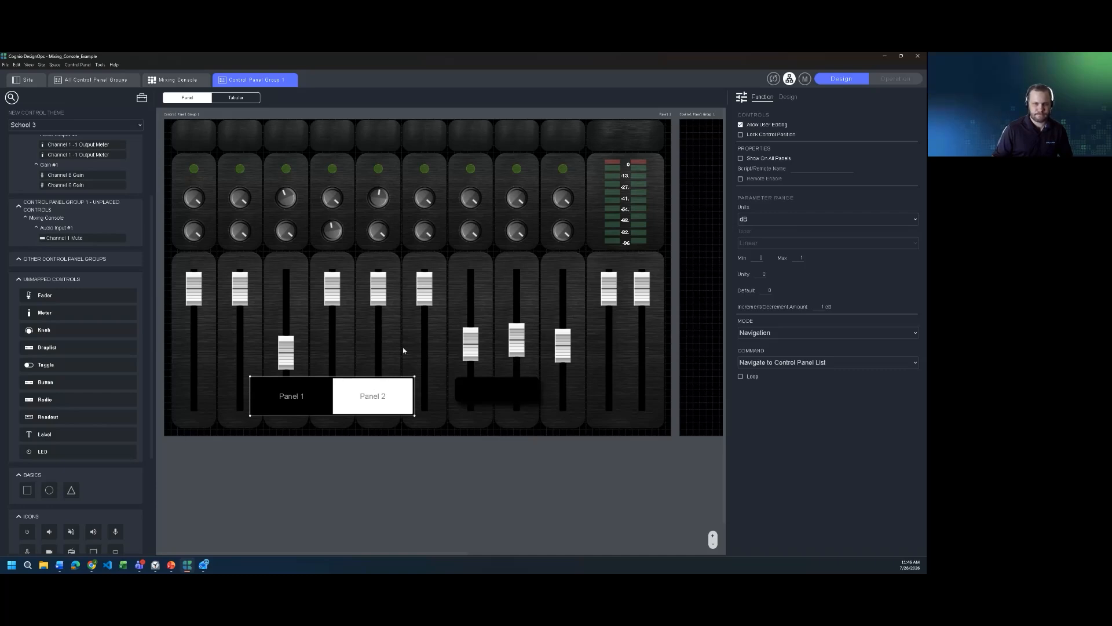
Step: Move the radio control to the panel's upper edge, widen it across the third to ninth channels, and enable Show On All Panels
{"action": "left_click_drag", "start_coordinate": [333, 383], "coordinate": [401, 128]}
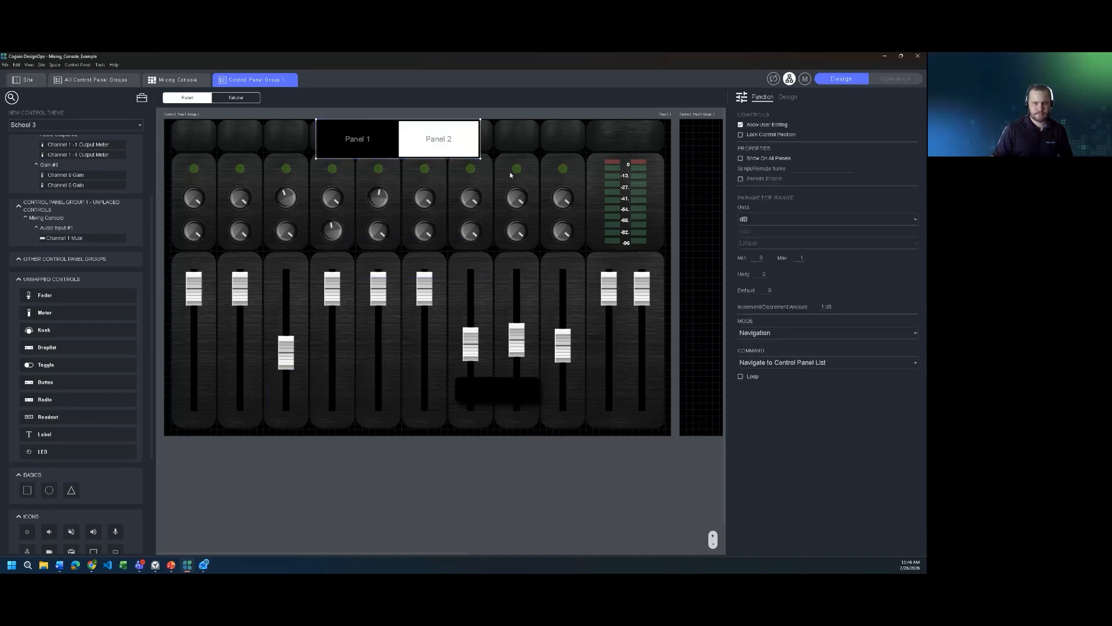
{"action": "left_click_drag", "start_coordinate": [543, 139], "coordinate": [585, 145]}
{"action": "left_click_drag", "start_coordinate": [312, 148], "coordinate": [262, 144]}
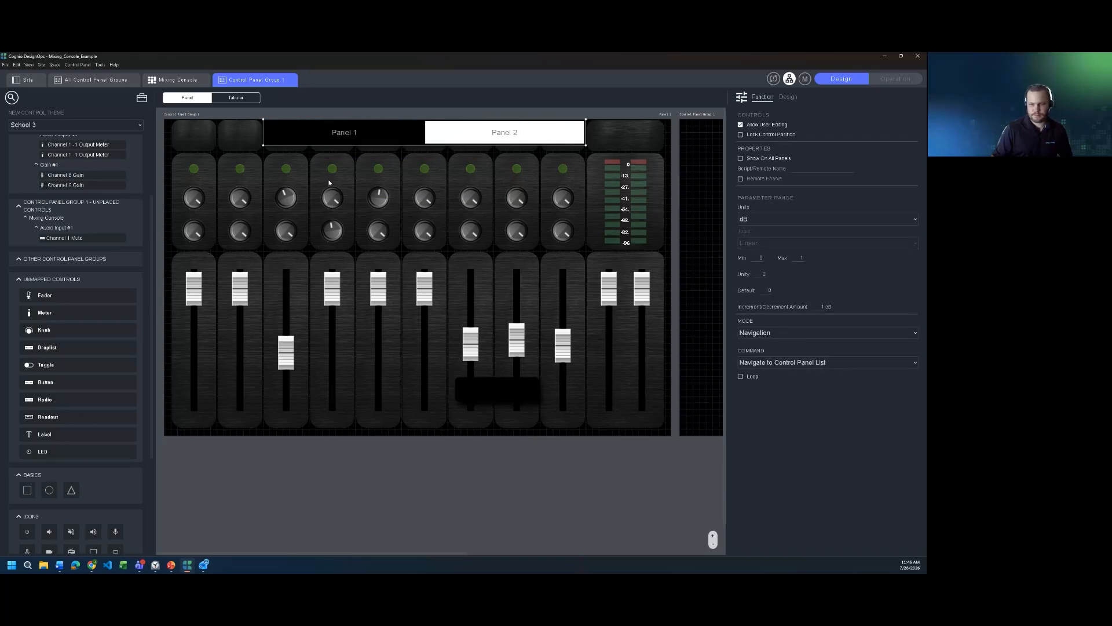
{"action": "left_click", "coordinate": [740, 158]}
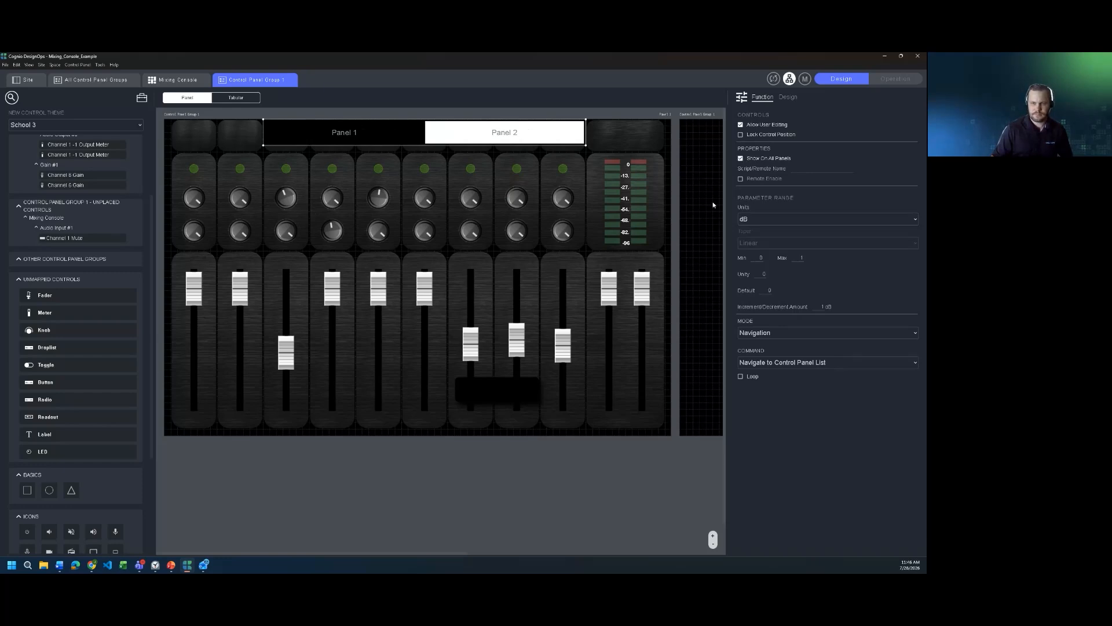
Step: Test the radio control in Operation mode by switching between Panel 1 and Panel 2, and return to Design mode
{"action": "left_click", "coordinate": [895, 79]}
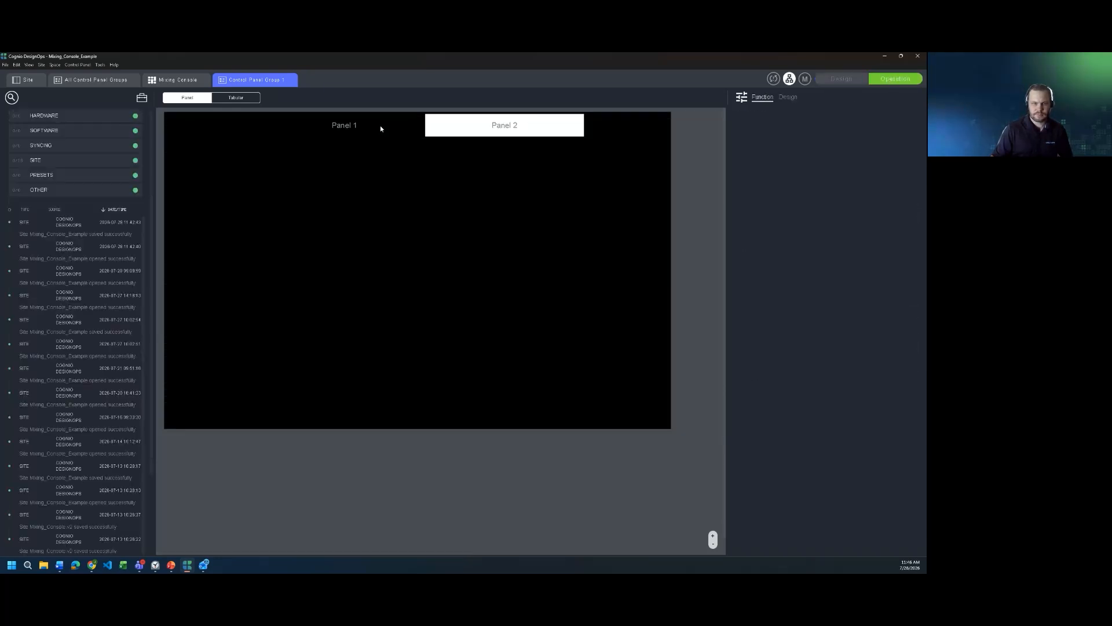
{"action": "left_click", "coordinate": [380, 125]}
{"action": "left_click", "coordinate": [500, 125]}
{"action": "left_click", "coordinate": [388, 128]}
{"action": "left_click", "coordinate": [856, 81]}
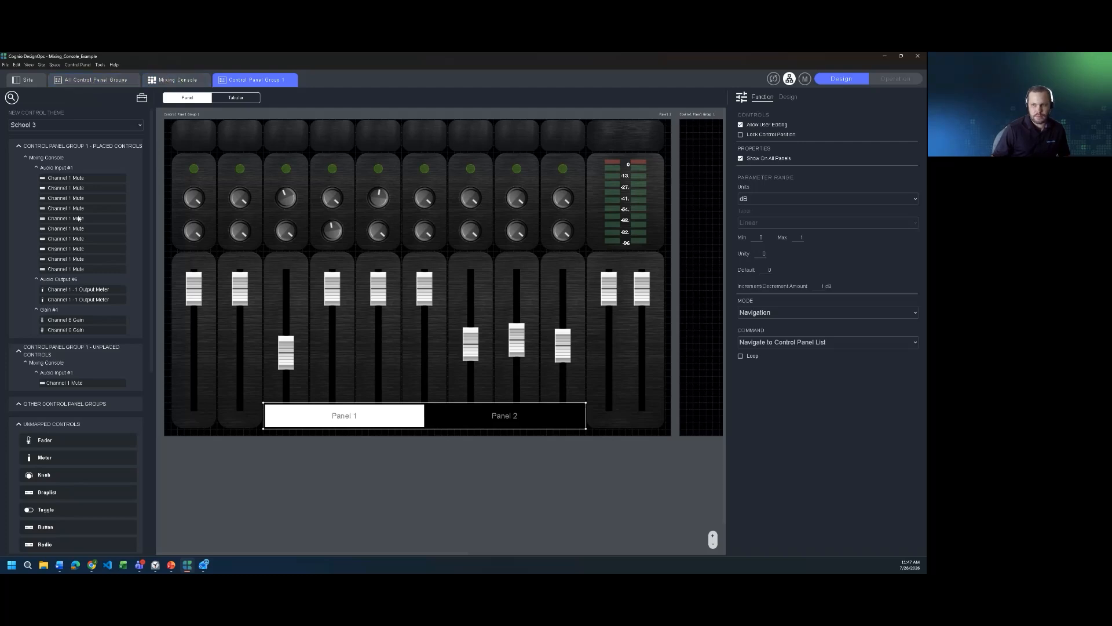
Step: Quit Mixing_Console_Example without saving and reopen Cognio DesignOps with an empty site in a maximized window
{"action": "left_click", "coordinate": [923, 57]}
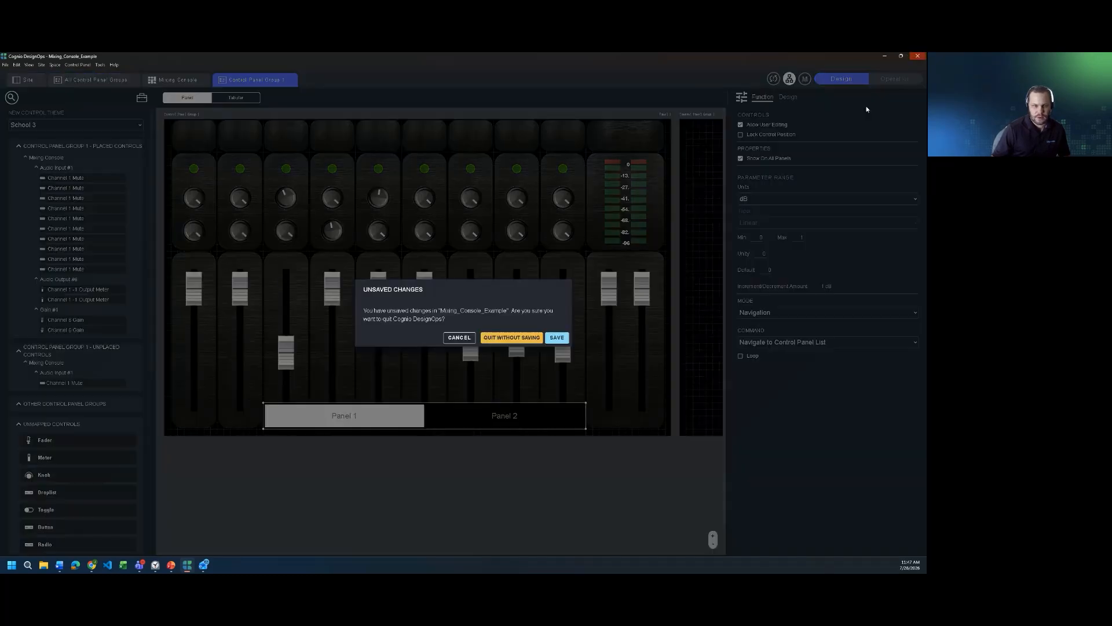
{"action": "left_click", "coordinate": [532, 337]}
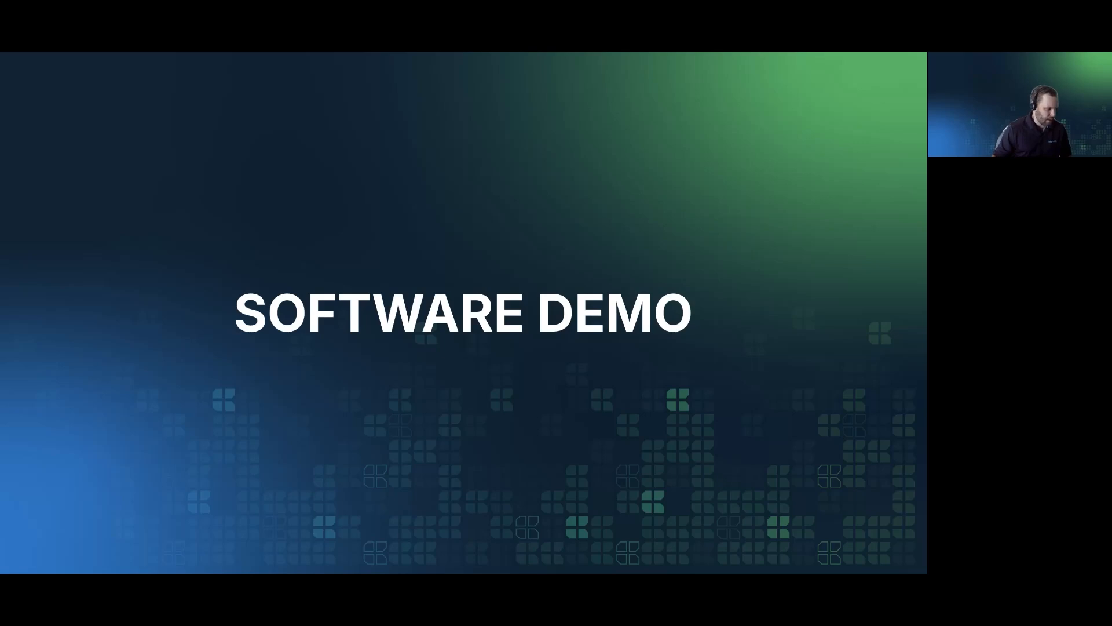
{"action": "left_click_drag", "start_coordinate": [481, 570], "coordinate": [601, 212]}
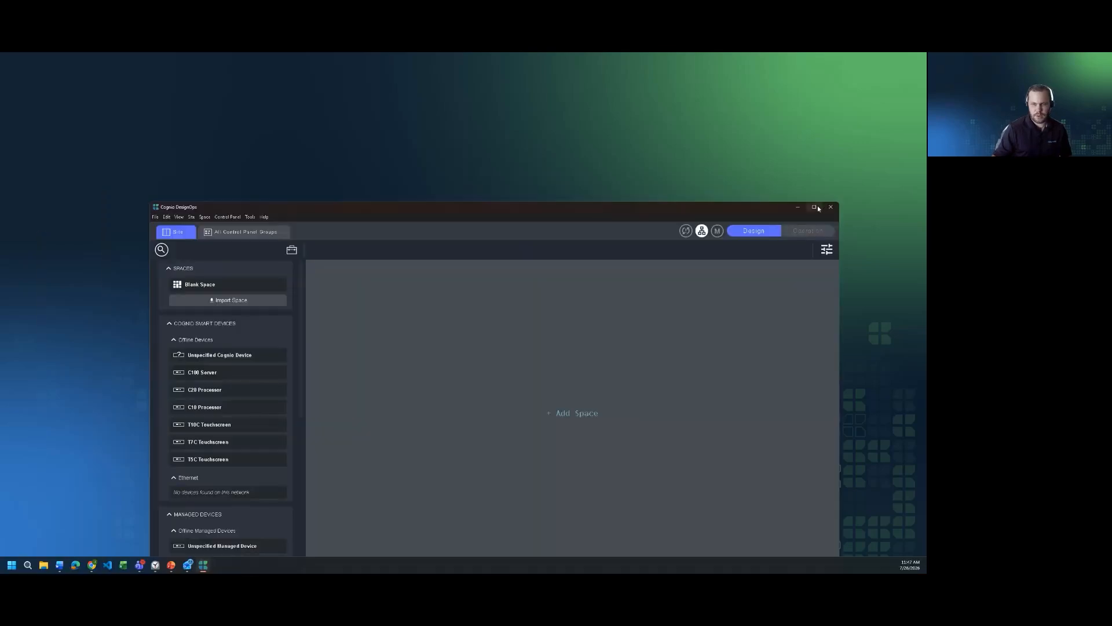
{"action": "left_click", "coordinate": [815, 207]}
Step: Add a Blank Space to the empty site and open it at the Scripted blocks
{"action": "left_click_drag", "start_coordinate": [26, 132], "coordinate": [270, 153]}
{"action": "double_click", "coordinate": [230, 124]}
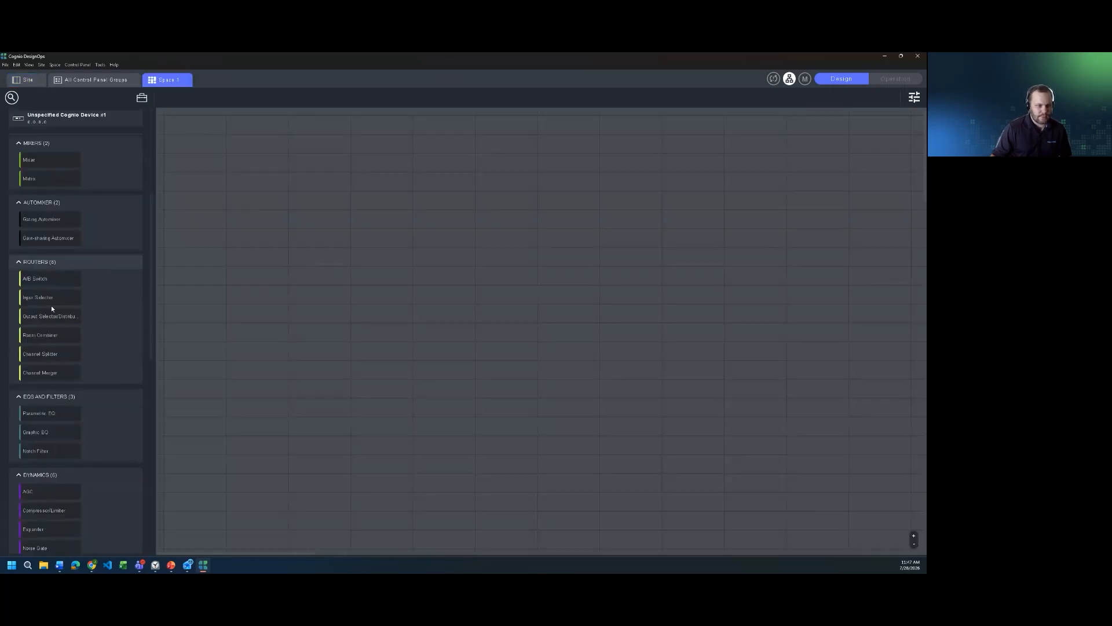
{"action": "scroll", "coordinate": [51, 308], "scroll_direction": "down", "scroll_amount": 10}
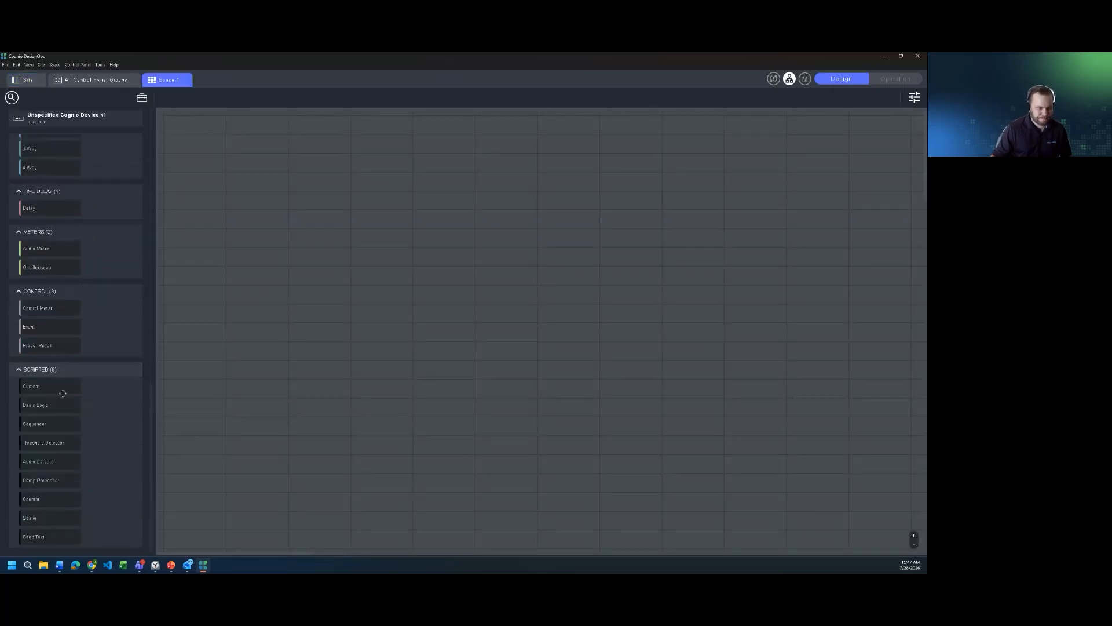
Step: Place a Custom scripted block and an Event block on the Space 1 canvas and display each block's controls
{"action": "left_click_drag", "start_coordinate": [63, 393], "coordinate": [176, 348]}
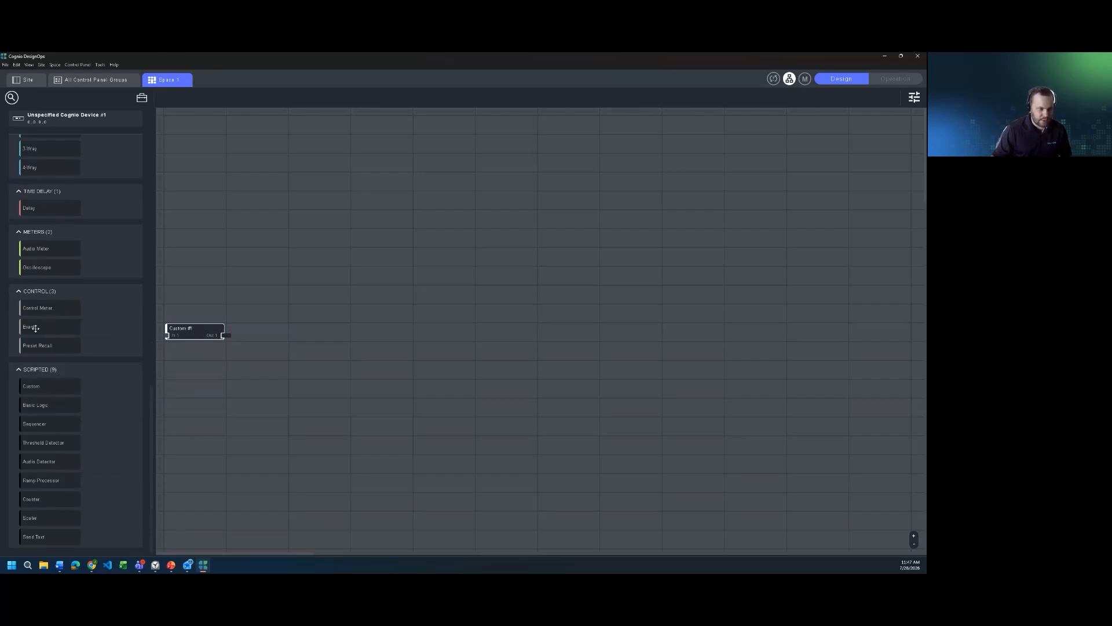
{"action": "left_click_drag", "start_coordinate": [32, 326], "coordinate": [317, 328]}
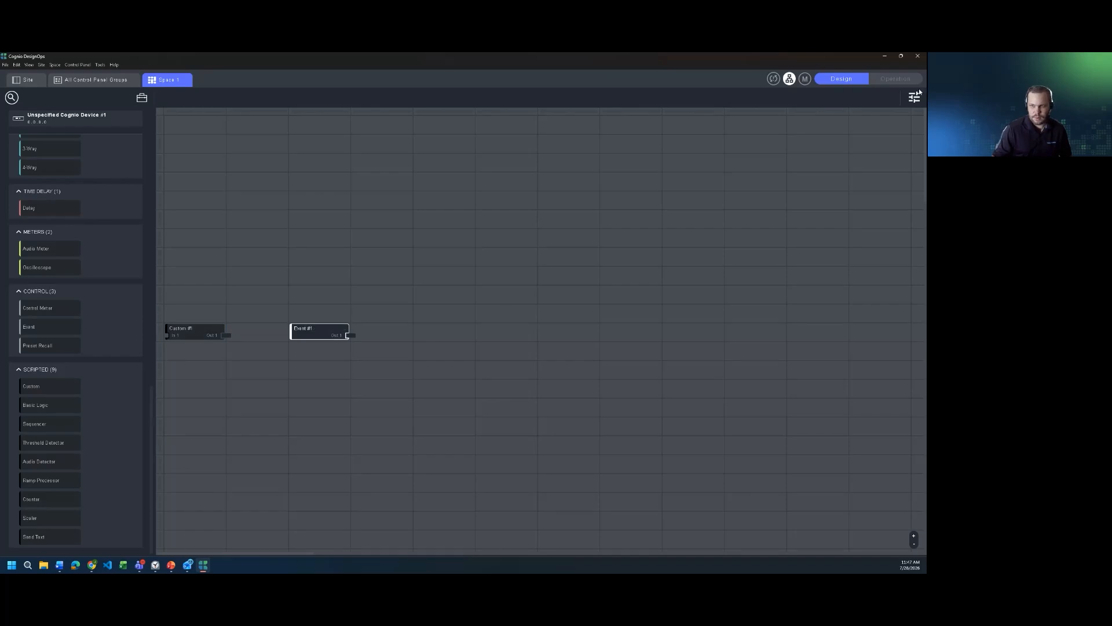
{"action": "left_click", "coordinate": [915, 98]}
{"action": "left_click", "coordinate": [794, 97]}
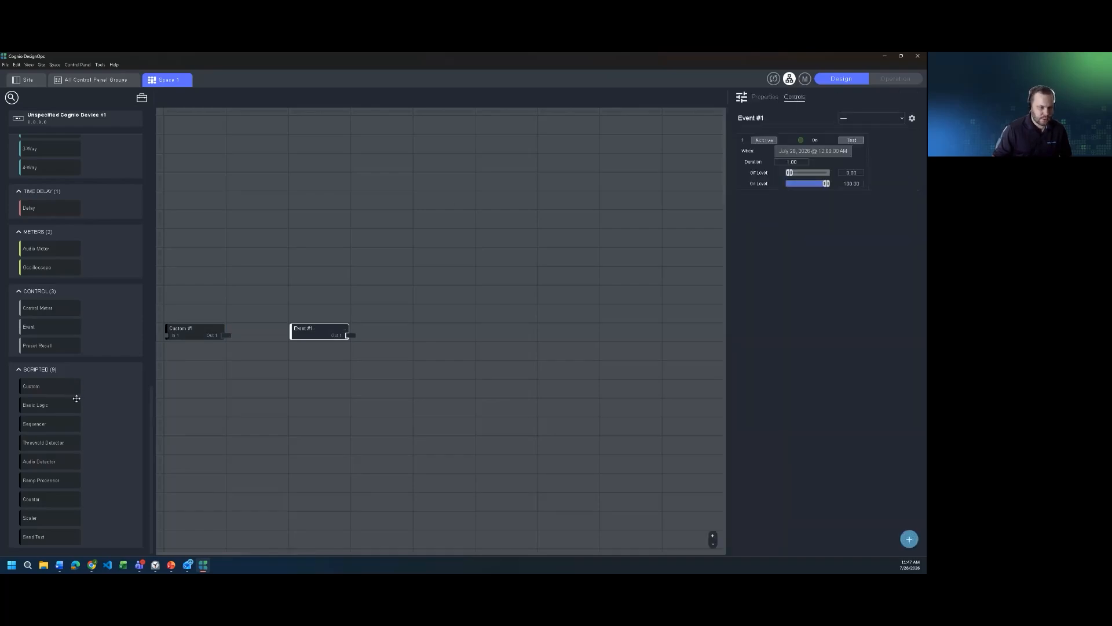
{"action": "left_click", "coordinate": [195, 329]}
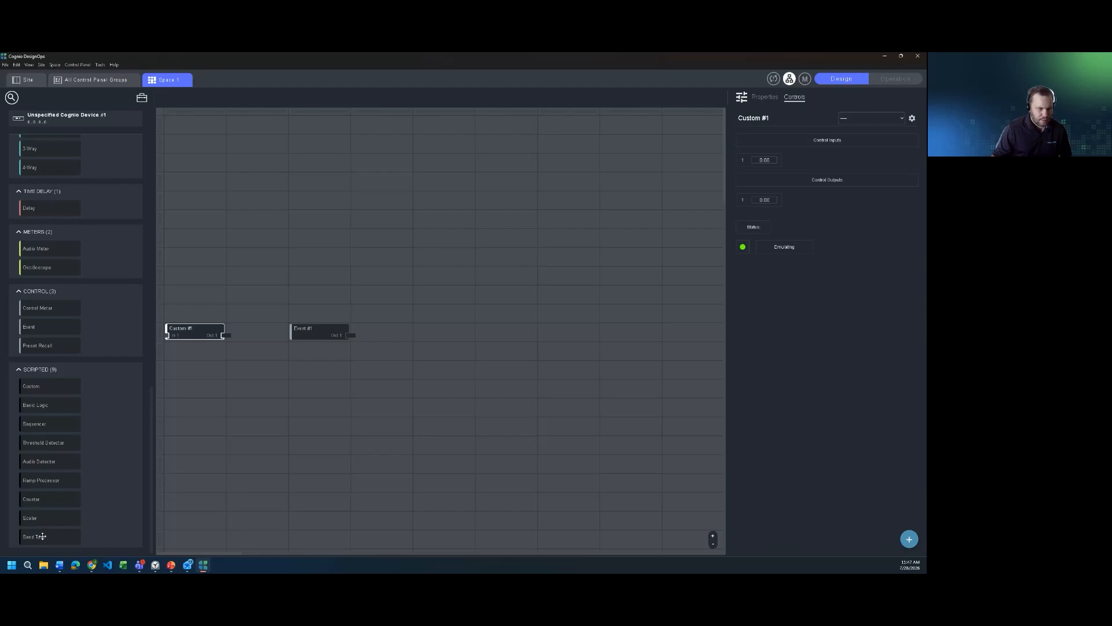
Step: Place a Send Text block below the Custom block and fire its Trigger 1
{"action": "left_click_drag", "start_coordinate": [42, 536], "coordinate": [255, 402]}
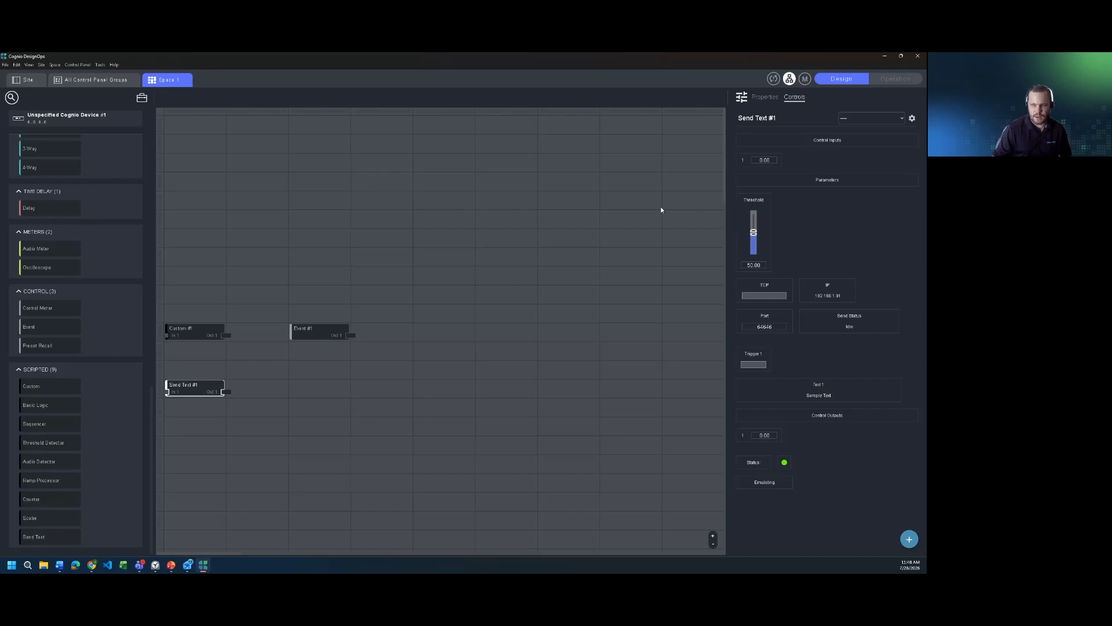
{"action": "left_click", "coordinate": [752, 364]}
Step: Add a control panel group to Unspecified Cognio Device #1 and open its blank panel for editing
{"action": "left_click", "coordinate": [95, 79]}
{"action": "left_click", "coordinate": [36, 84]}
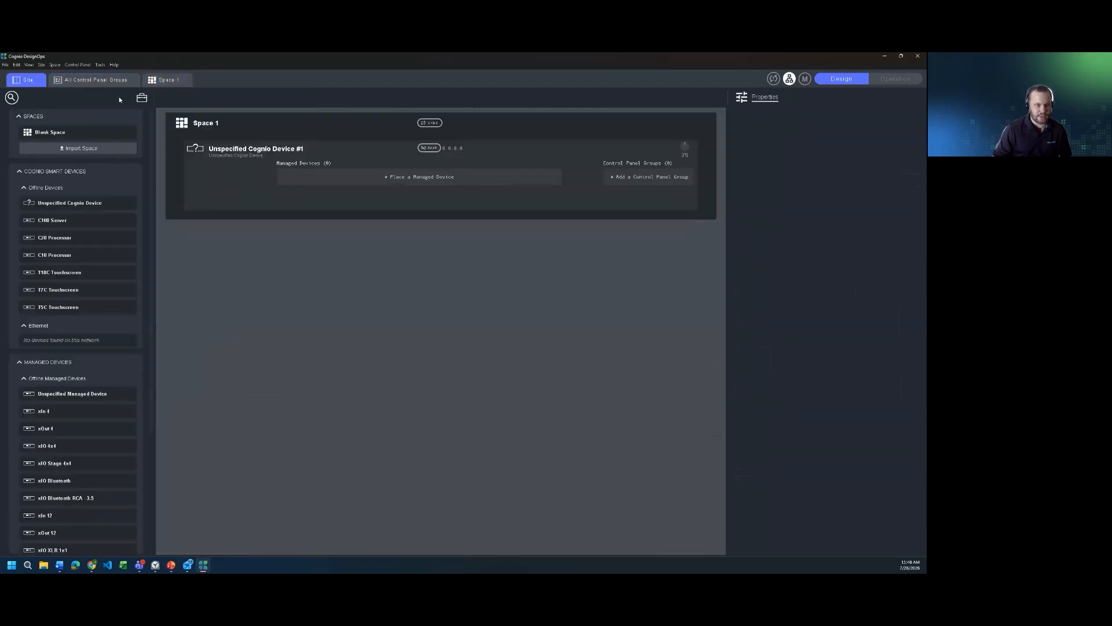
{"action": "left_click", "coordinate": [646, 180]}
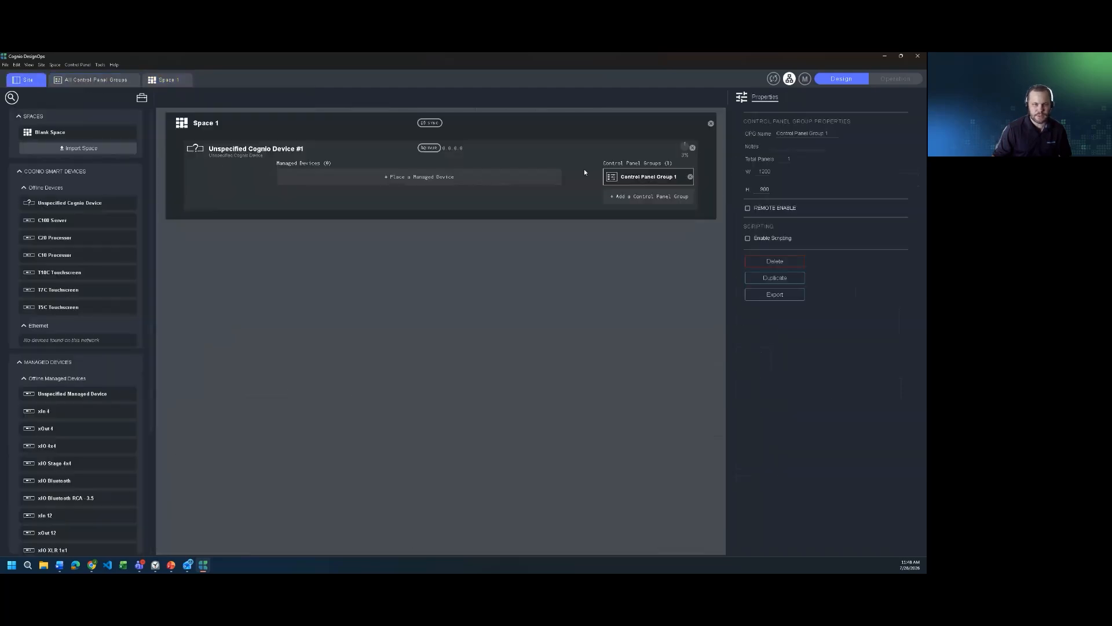
{"action": "double_click", "coordinate": [209, 125]}
{"action": "left_click", "coordinate": [99, 80]}
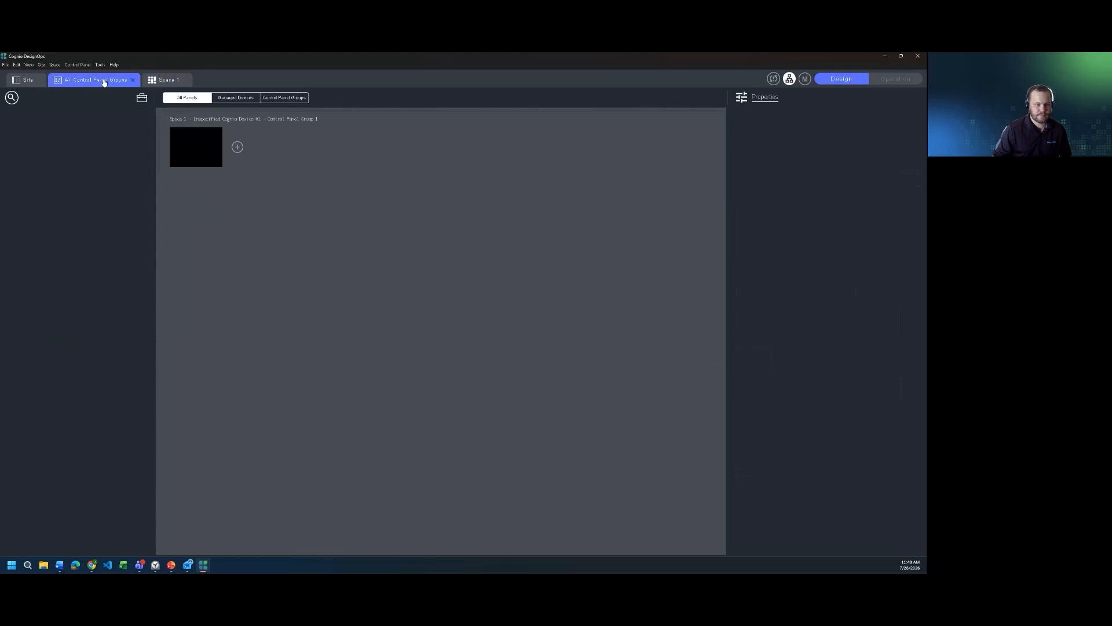
{"action": "left_click", "coordinate": [195, 150]}
{"action": "double_click", "coordinate": [196, 149]}
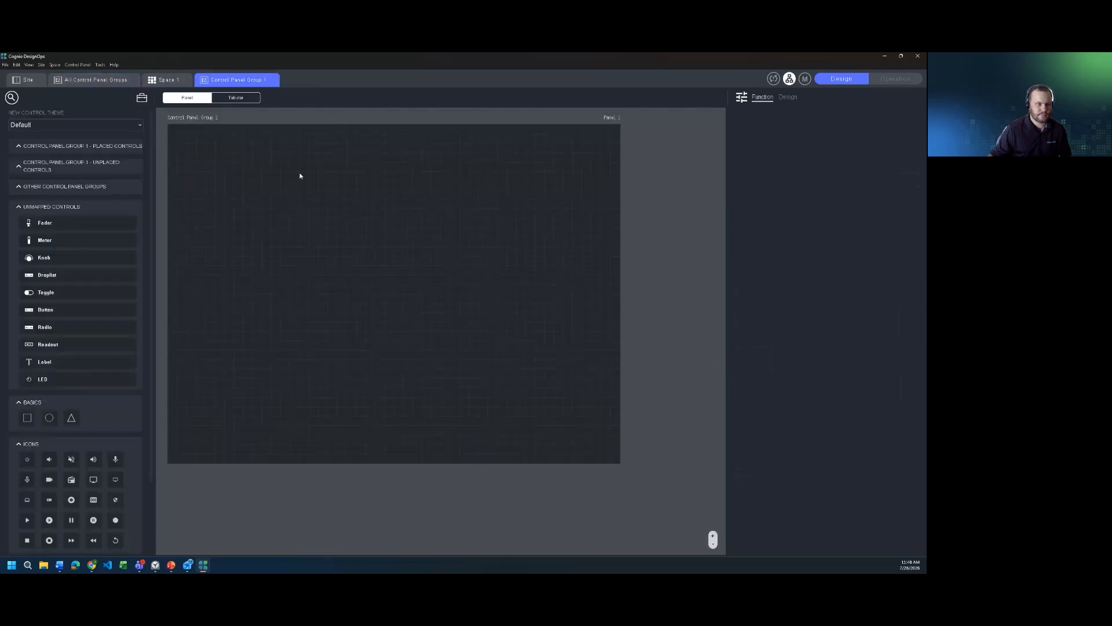
Step: Place an unmapped button in the panel's upper-left area, set its mode to Parameter, and map it to Event 1 On of Event #1
{"action": "left_click_drag", "start_coordinate": [57, 309], "coordinate": [262, 209]}
{"action": "left_click", "coordinate": [810, 333]}
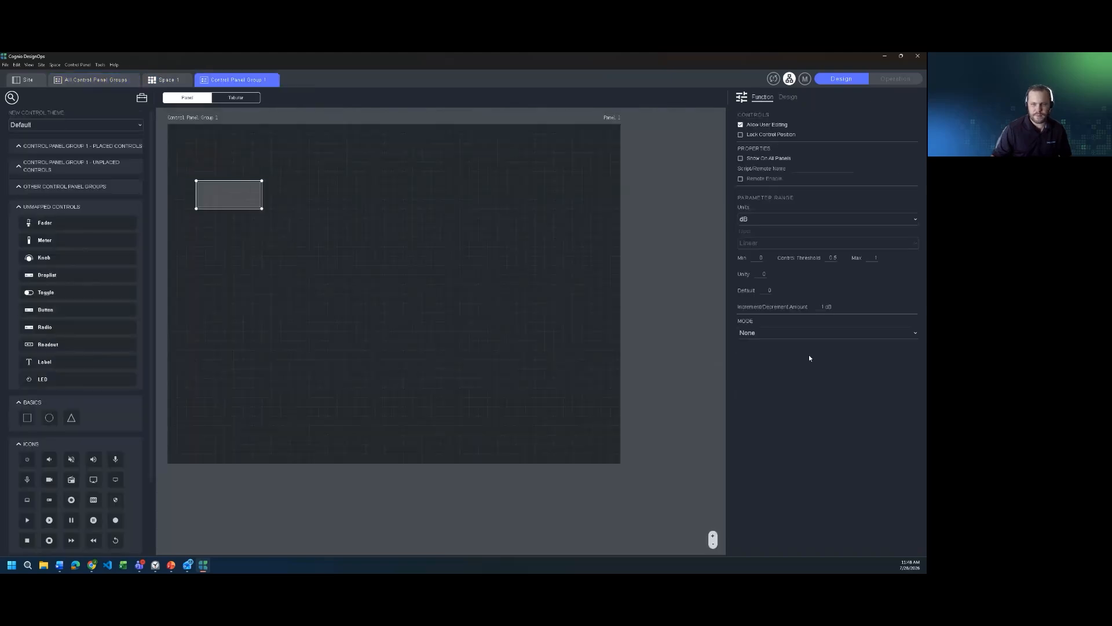
{"action": "left_click", "coordinate": [783, 359]}
{"action": "left_click", "coordinate": [782, 364]}
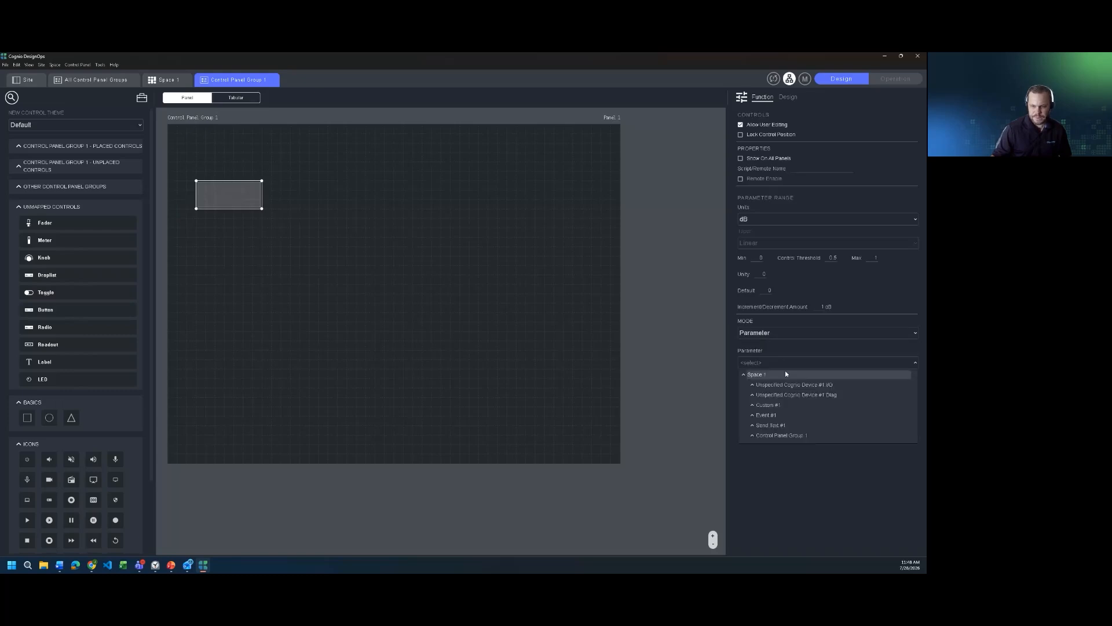
{"action": "left_click", "coordinate": [754, 427]}
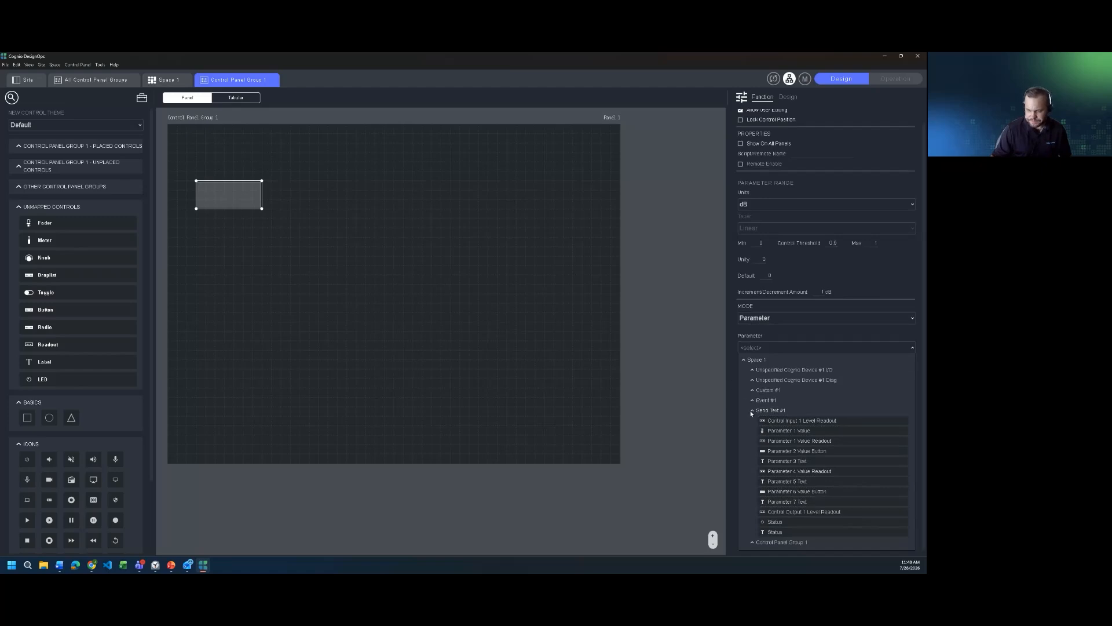
{"action": "left_click", "coordinate": [752, 410]}
{"action": "left_click", "coordinate": [752, 415]}
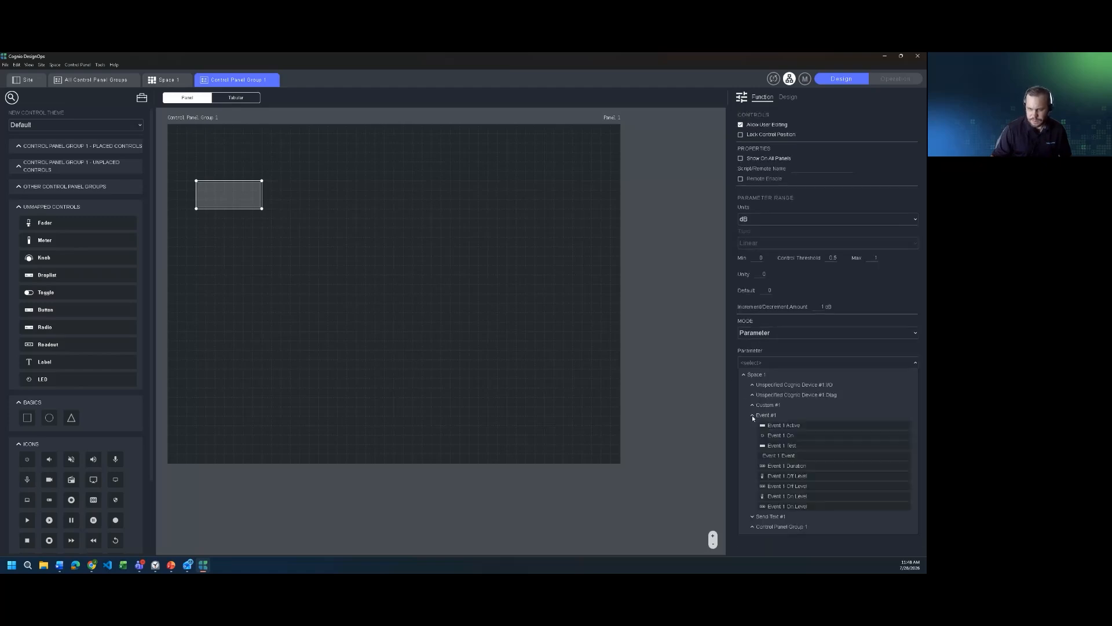
{"action": "left_click", "coordinate": [781, 435]}
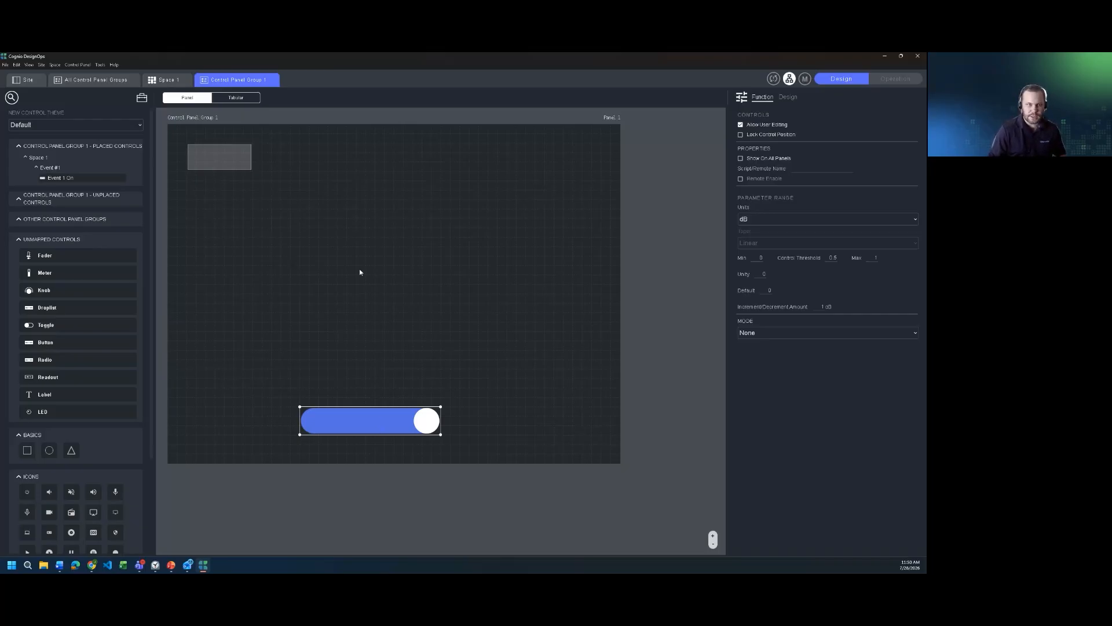
Step: In Space 1, shift the Send Text #1 block one column right and enable audio inputs on the Custom #1 block
{"action": "left_click", "coordinate": [165, 79]}
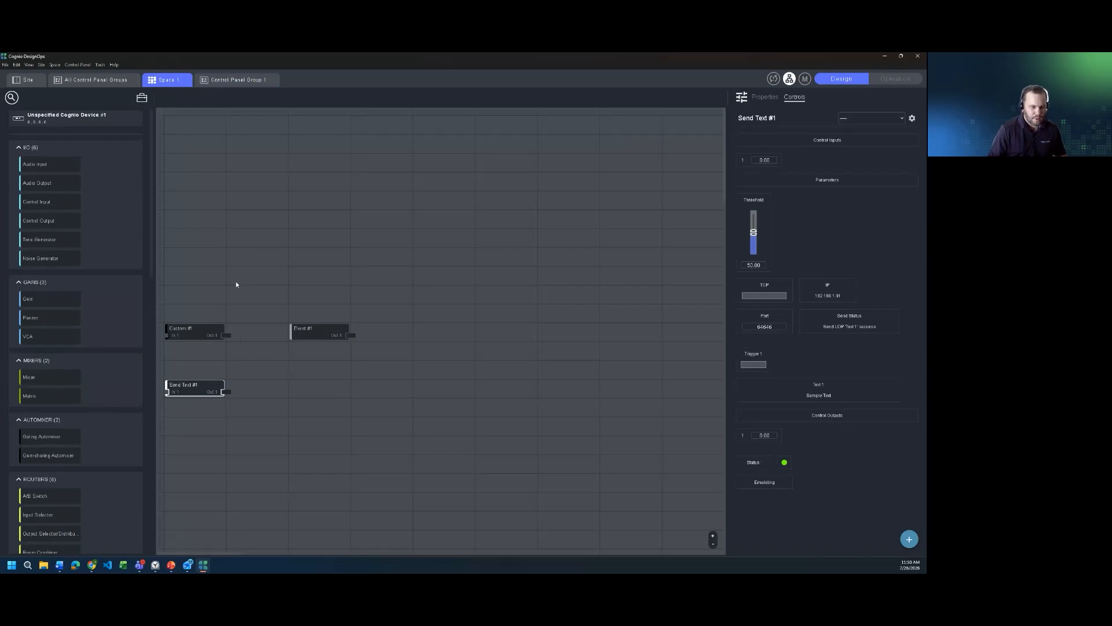
{"action": "left_click_drag", "start_coordinate": [180, 383], "coordinate": [241, 382]}
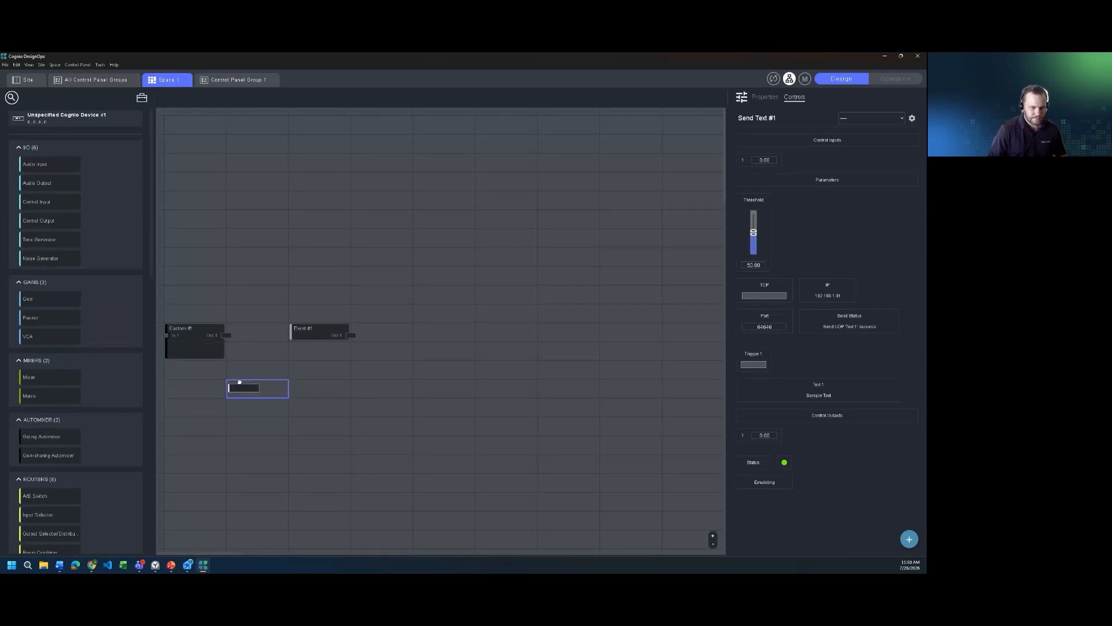
{"action": "left_click", "coordinate": [181, 330]}
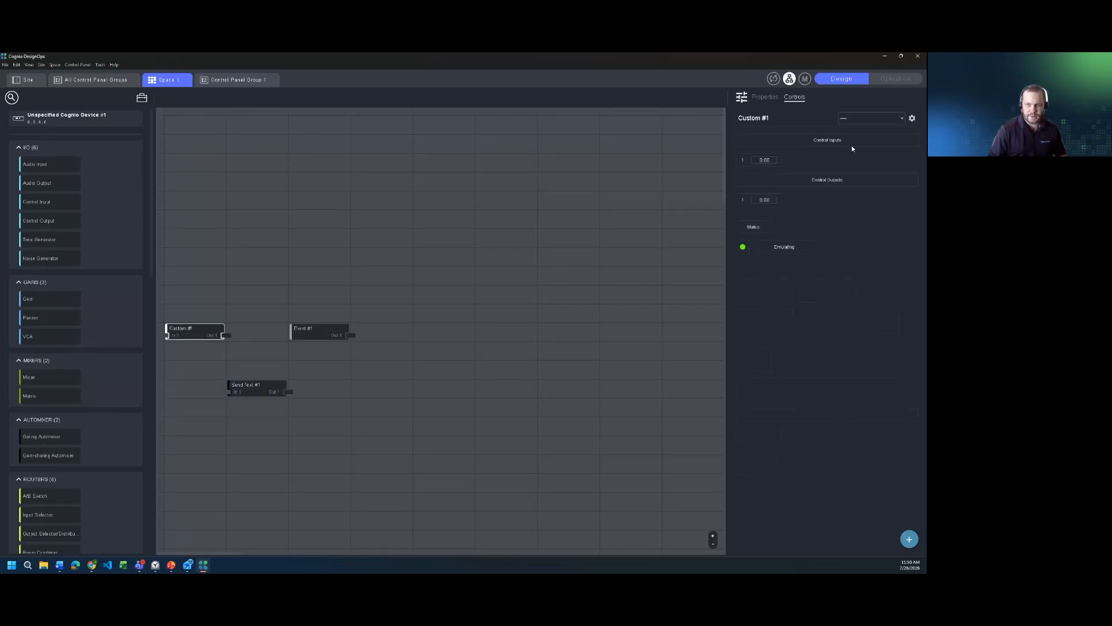
{"action": "left_click", "coordinate": [772, 99]}
{"action": "left_click", "coordinate": [741, 368]}
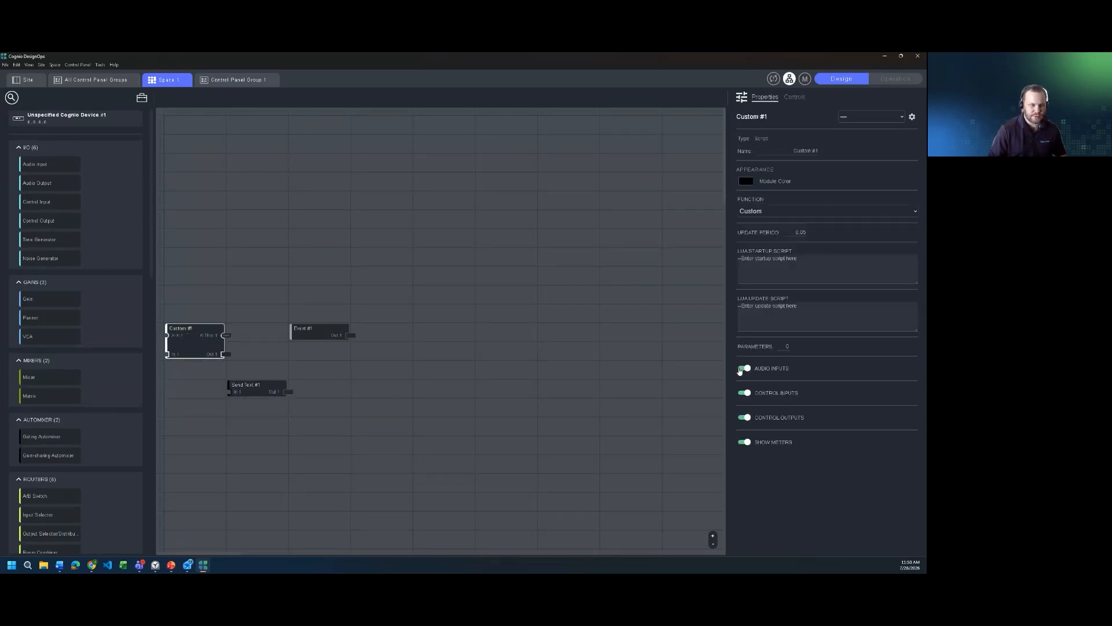
Step: Move the Custom #1 block three rows up and one column right on the canvas
{"action": "left_click_drag", "start_coordinate": [168, 342], "coordinate": [168, 285]}
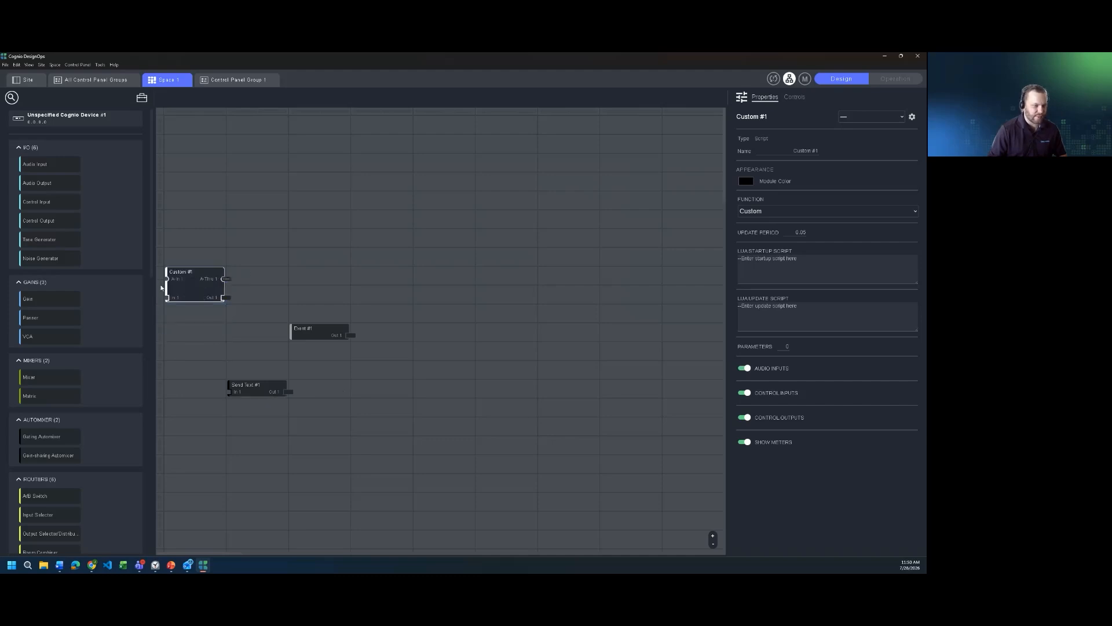
{"action": "mouse_move", "coordinate": [170, 286]}
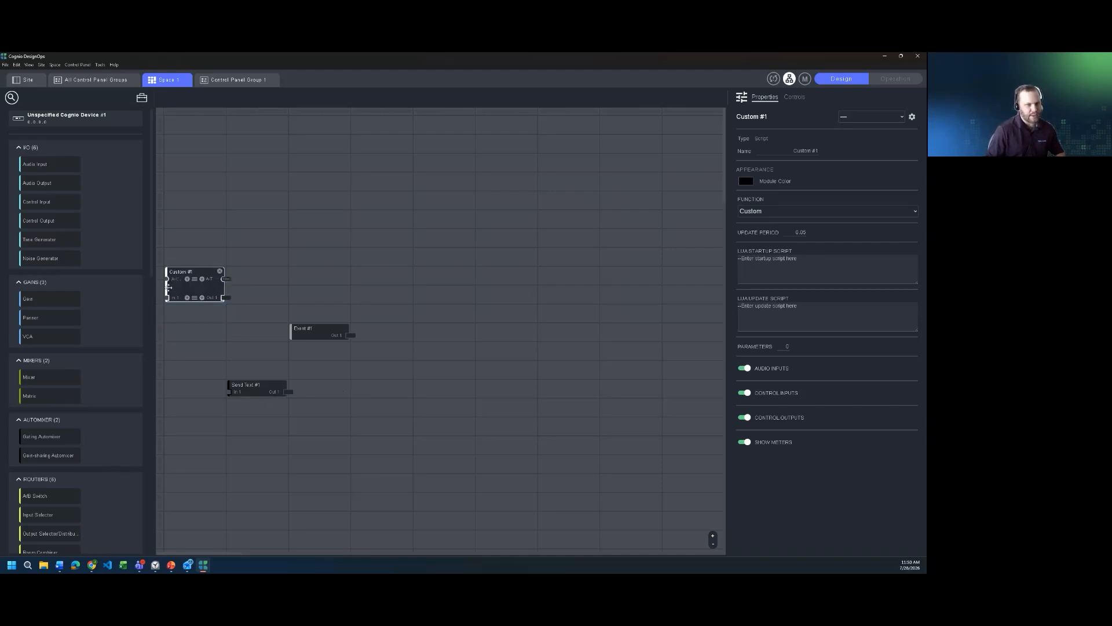
{"action": "left_click_drag", "start_coordinate": [189, 272], "coordinate": [232, 271]}
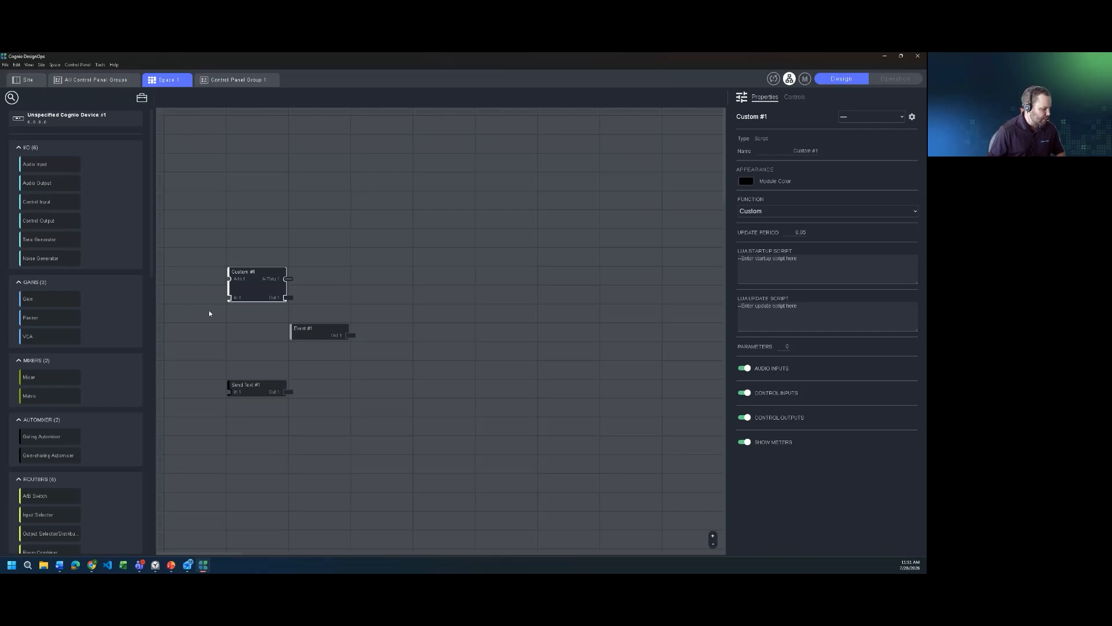
{"action": "mouse_move", "coordinate": [243, 292]}
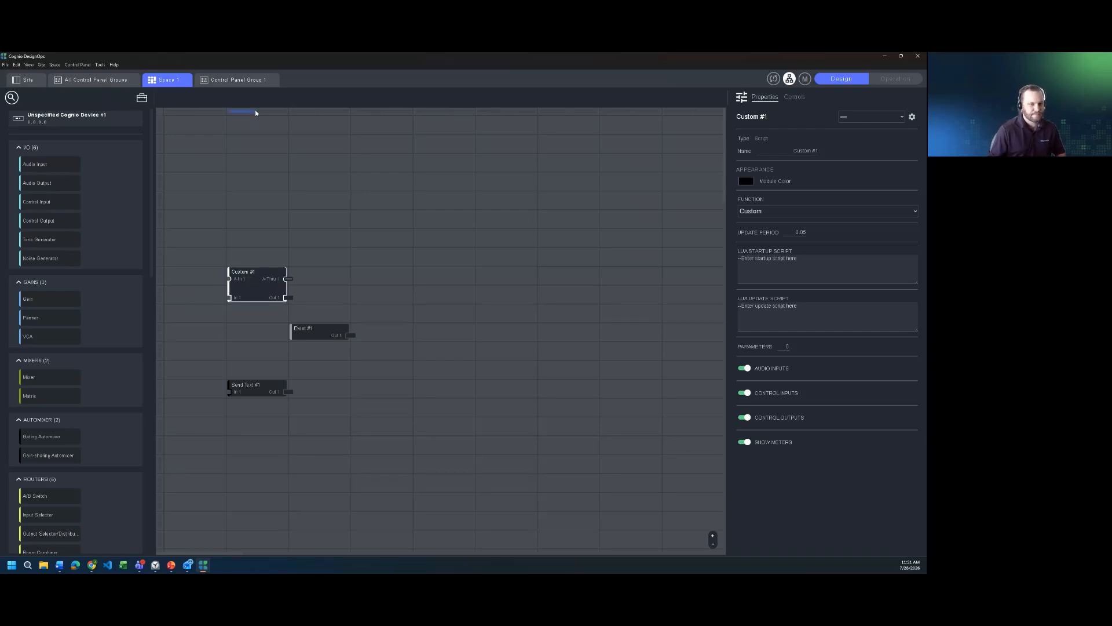
{"action": "scroll", "coordinate": [89, 338], "scroll_direction": "down", "scroll_amount": 3}
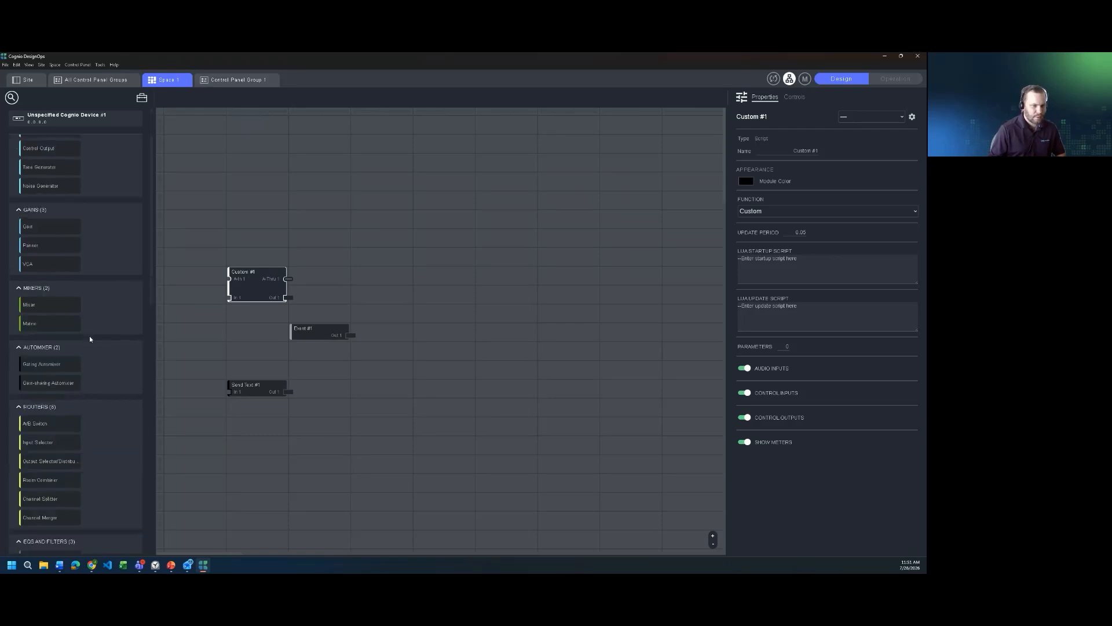
{"action": "scroll", "coordinate": [90, 332], "scroll_direction": "up", "scroll_amount": 3}
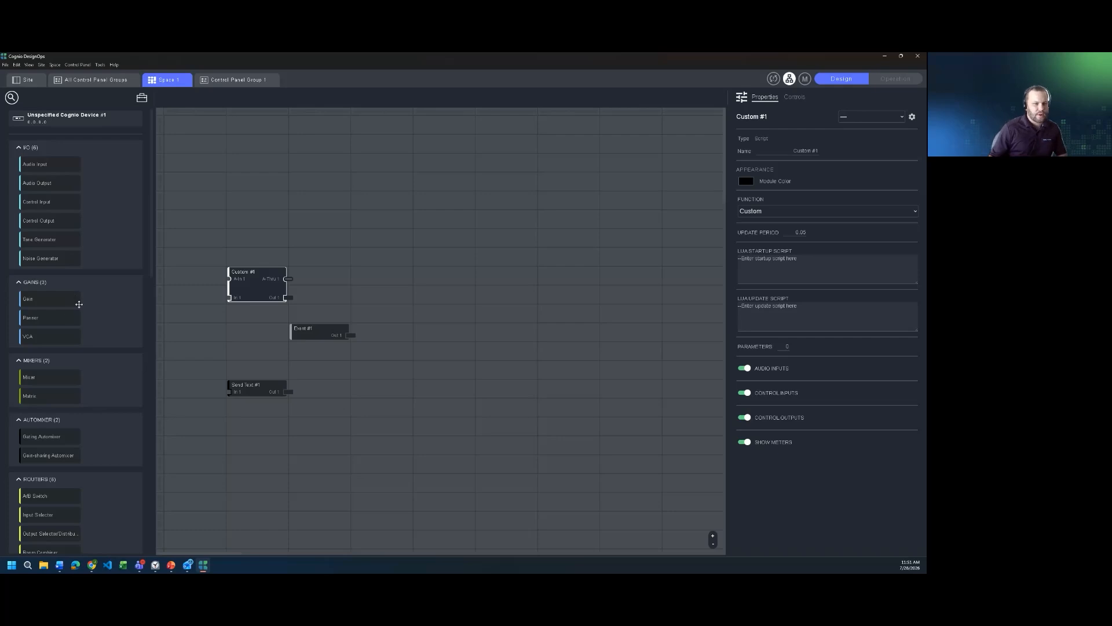
{"action": "scroll", "coordinate": [79, 327], "scroll_direction": "down", "scroll_amount": 4}
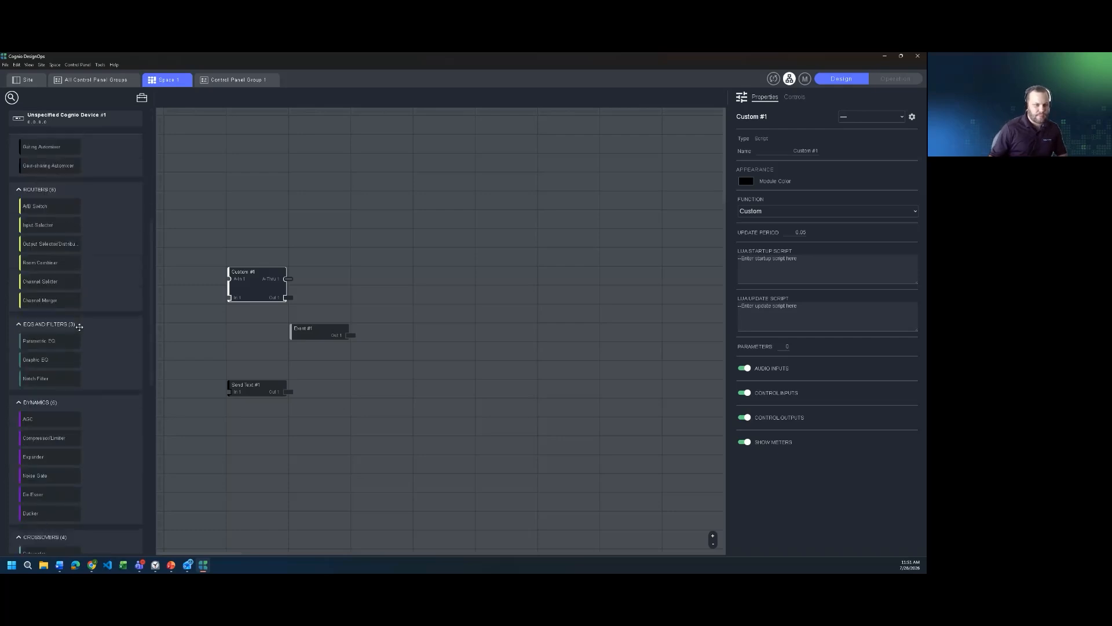
{"action": "scroll", "coordinate": [78, 327], "scroll_direction": "up", "scroll_amount": 4}
{"action": "scroll", "coordinate": [80, 329], "scroll_direction": "down", "scroll_amount": 8}
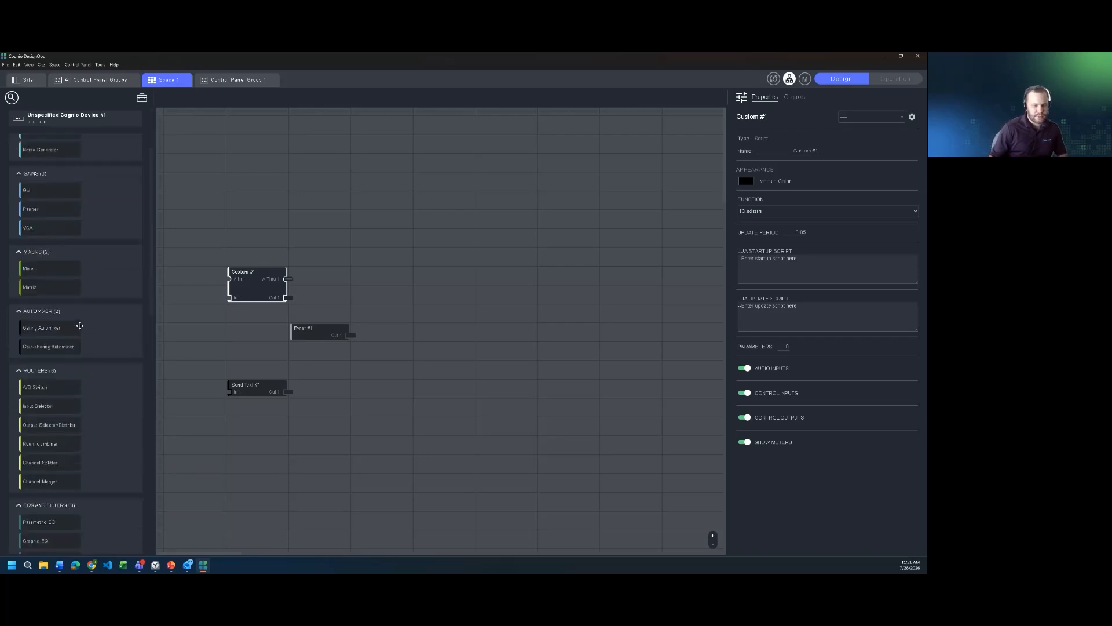
{"action": "scroll", "coordinate": [81, 326], "scroll_direction": "up", "scroll_amount": 7}
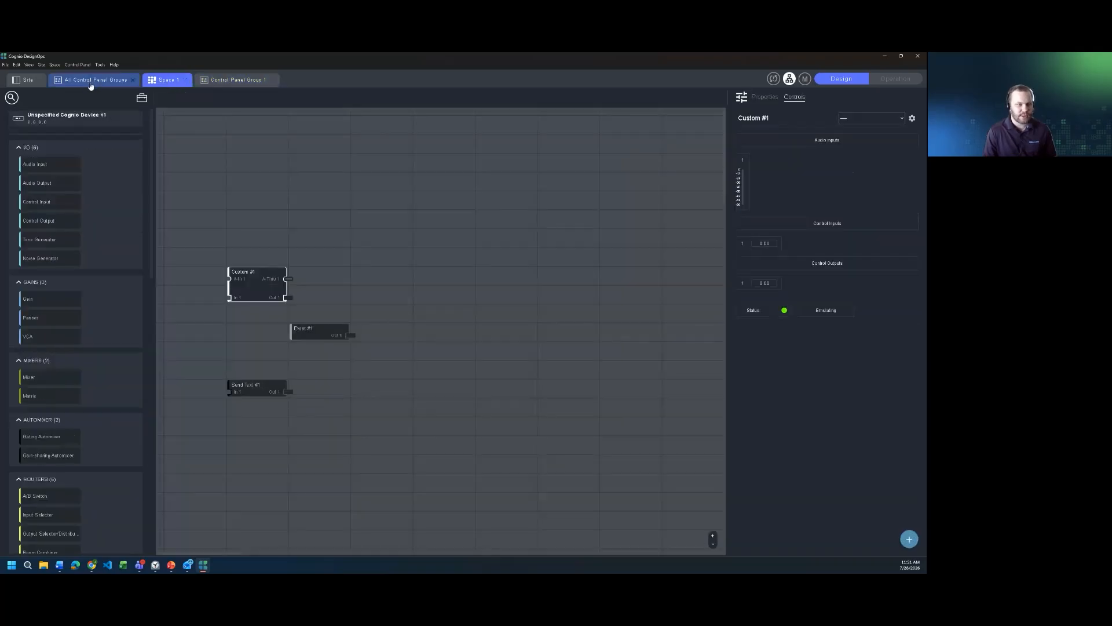
Step: Check the overview of all control panel groups and add a second control panel group to the device on the site
{"action": "left_click", "coordinate": [92, 79]}
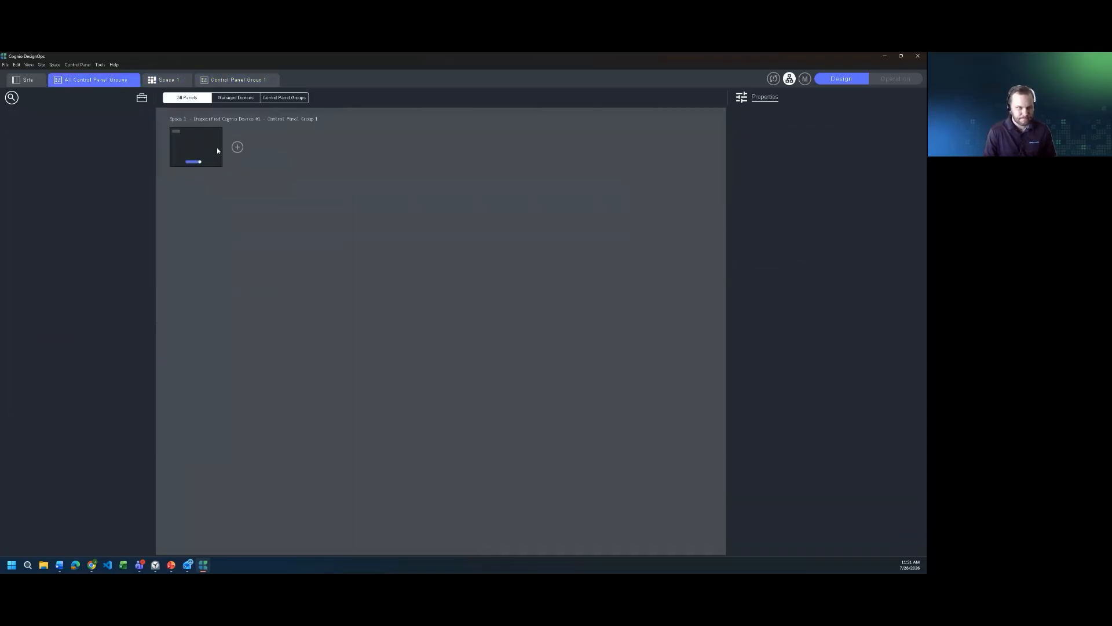
{"action": "left_click", "coordinate": [29, 80]}
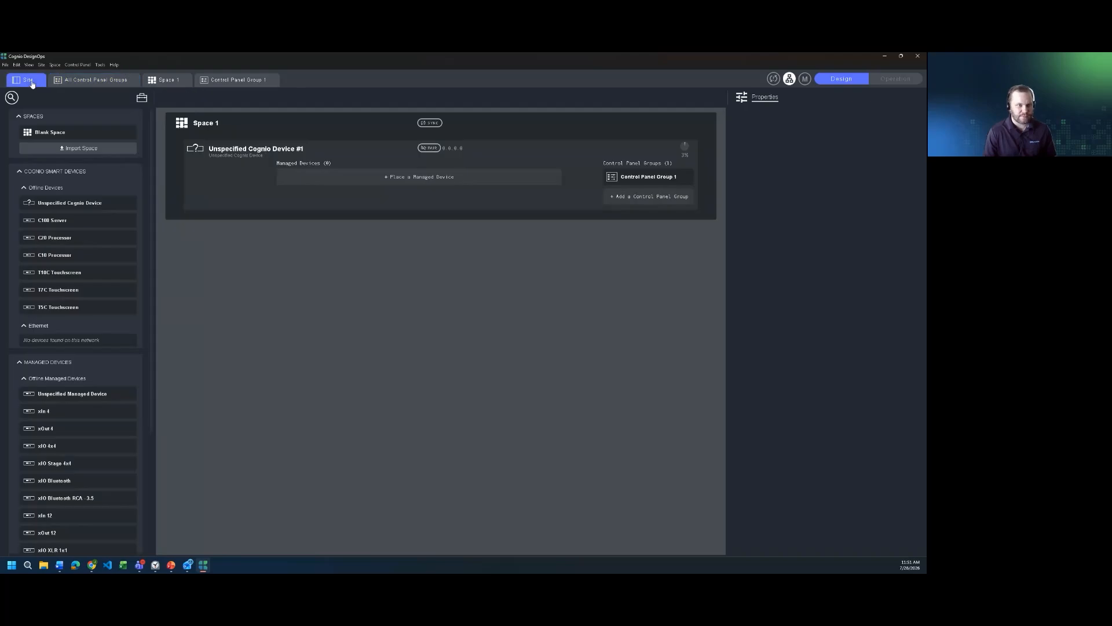
{"action": "left_click", "coordinate": [67, 81]}
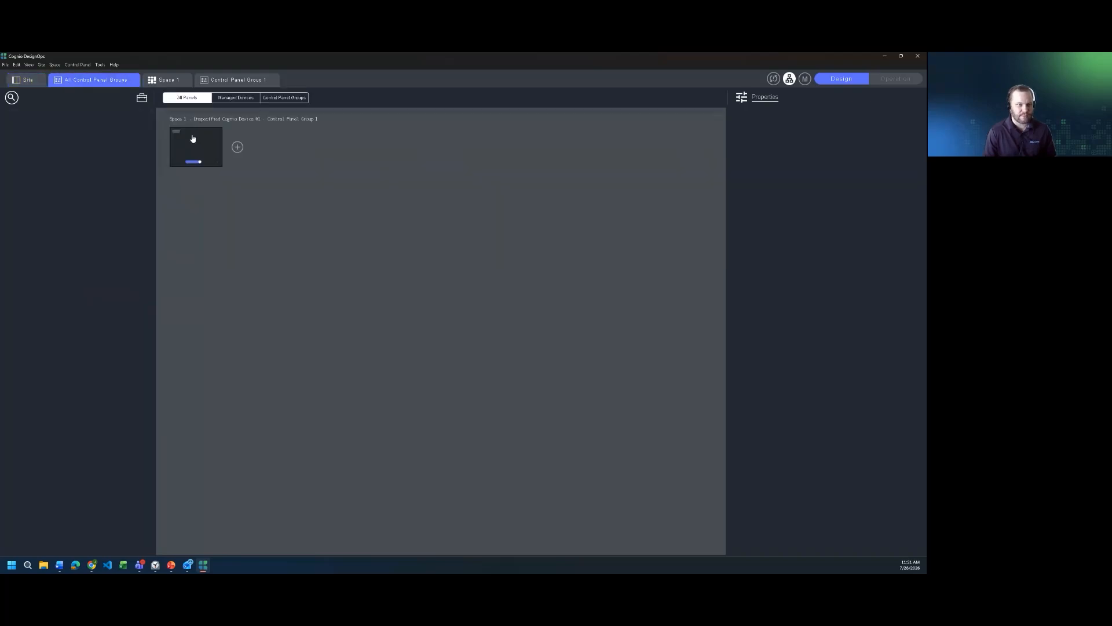
{"action": "left_click", "coordinate": [29, 81]}
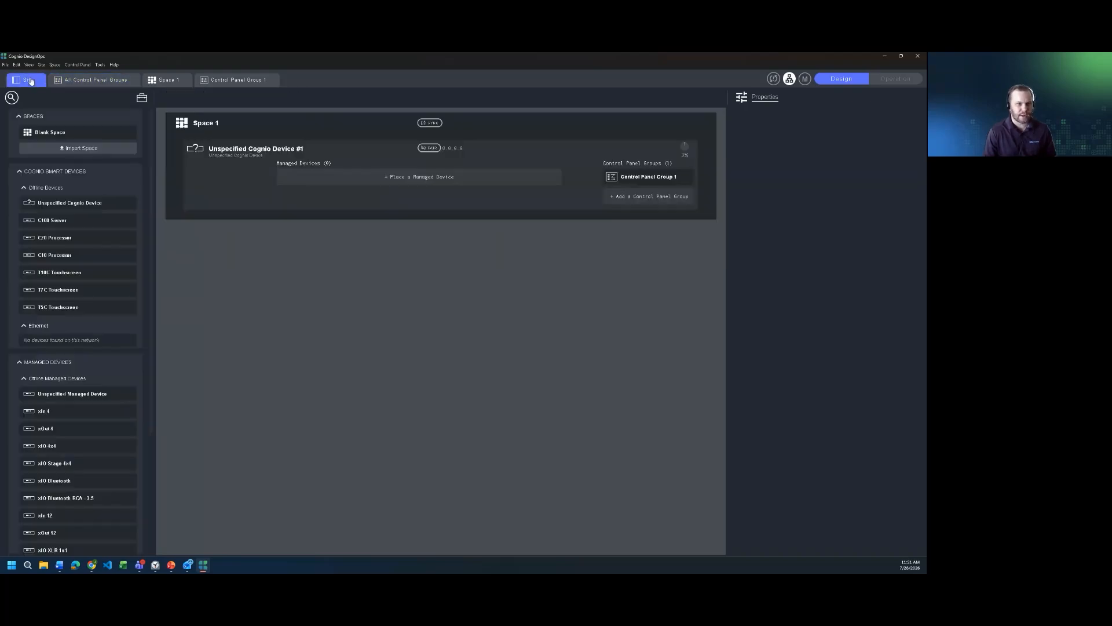
{"action": "left_click", "coordinate": [653, 199]}
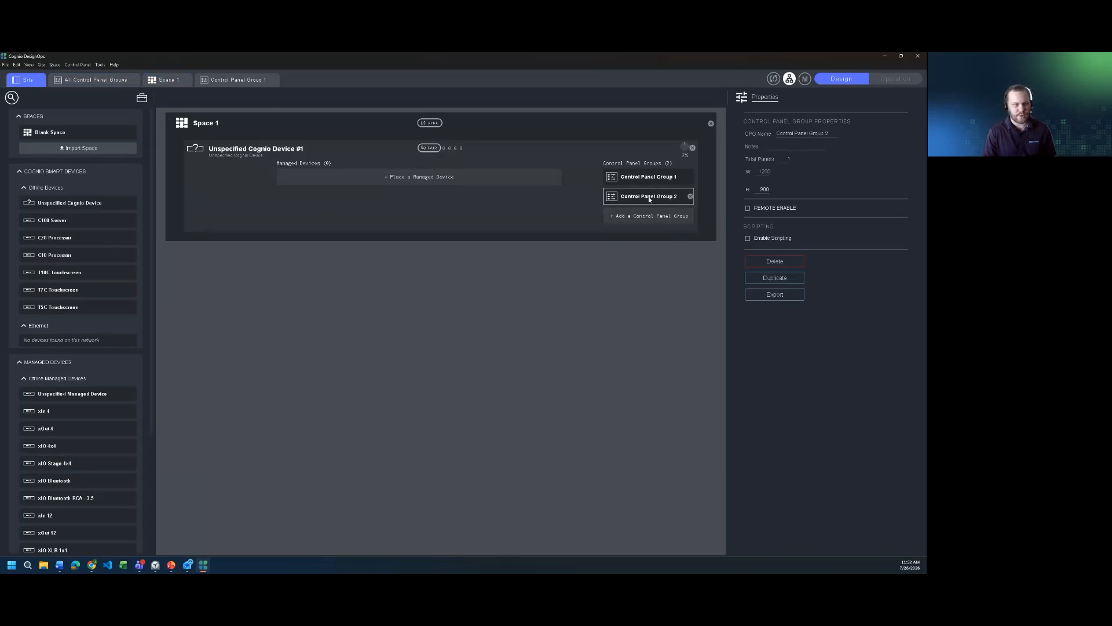
Step: Open the Control Panel Group 1 panel for editing from the overview of all control panel groups
{"action": "left_click", "coordinate": [171, 80]}
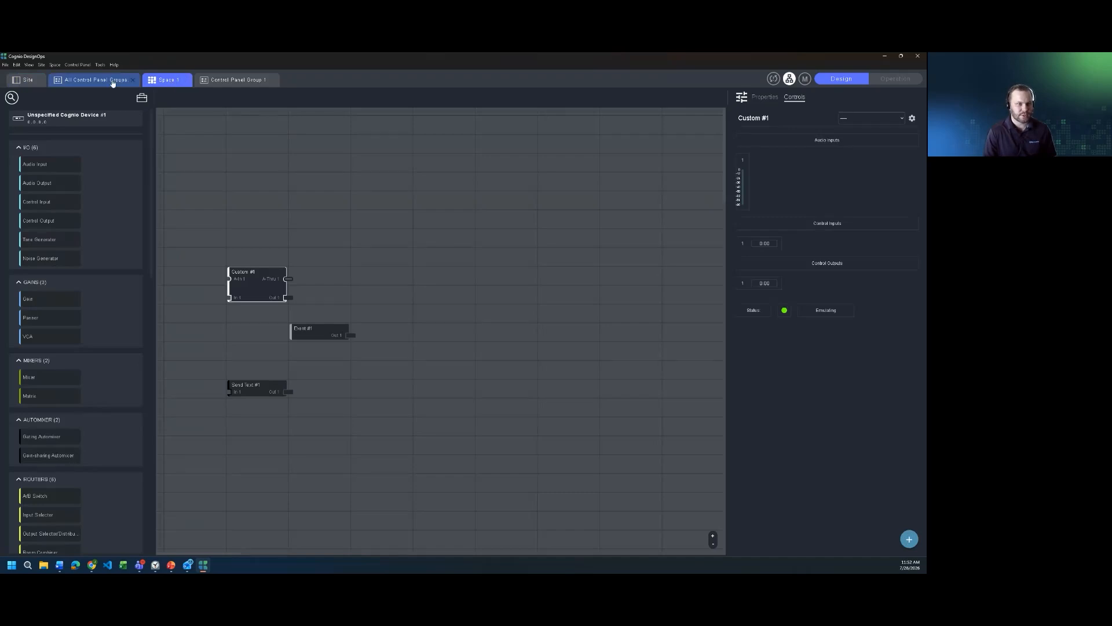
{"action": "left_click", "coordinate": [113, 84]}
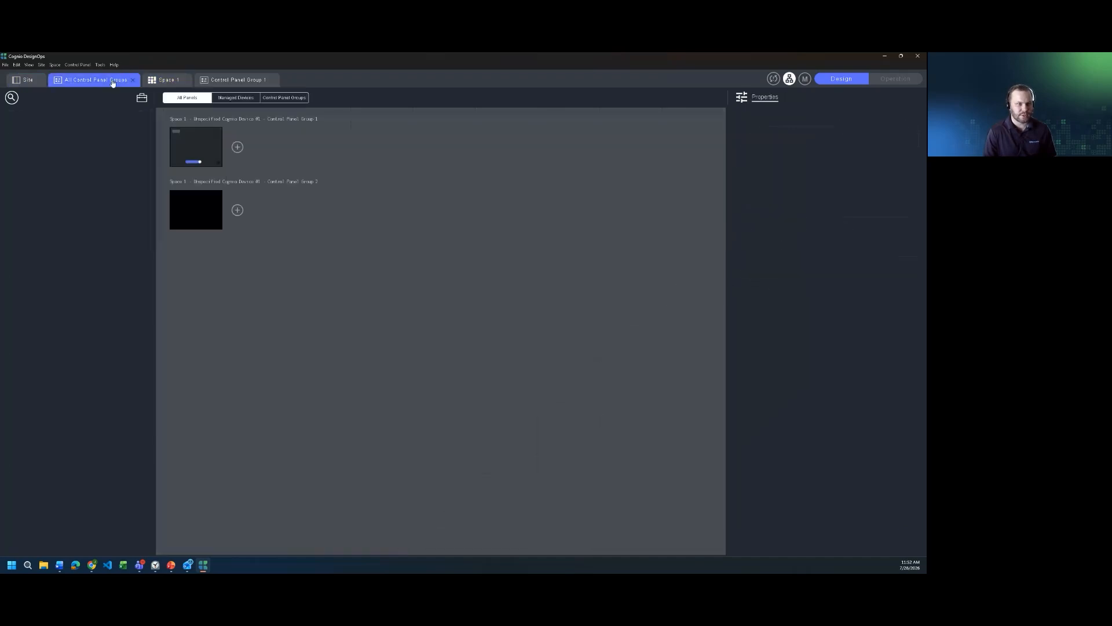
{"action": "double_click", "coordinate": [202, 152]}
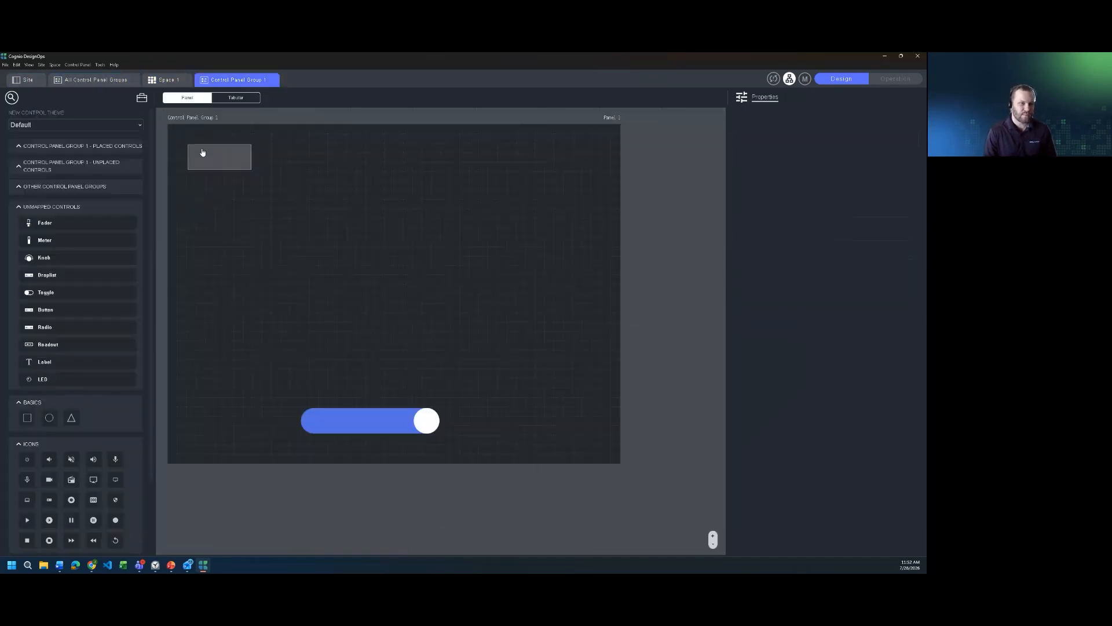
Step: Move the button to the upper middle of the Control Panel Group 1 panel and set the panel group's width to 600
{"action": "left_click_drag", "start_coordinate": [216, 162], "coordinate": [341, 257]}
{"action": "left_click_drag", "start_coordinate": [217, 166], "coordinate": [516, 456]}
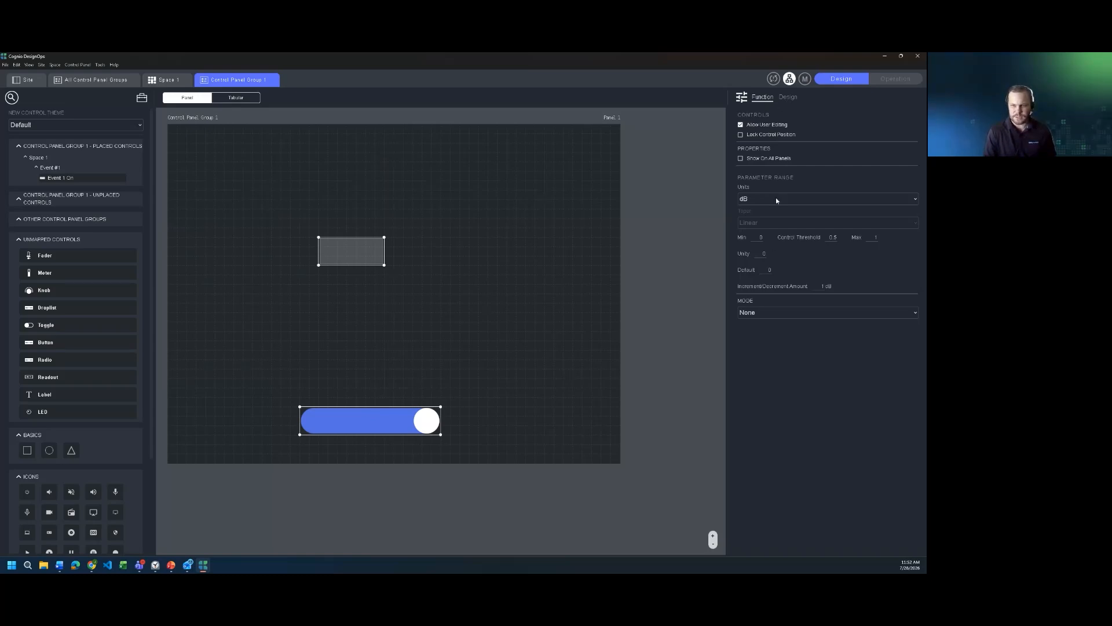
{"action": "left_click", "coordinate": [194, 119]}
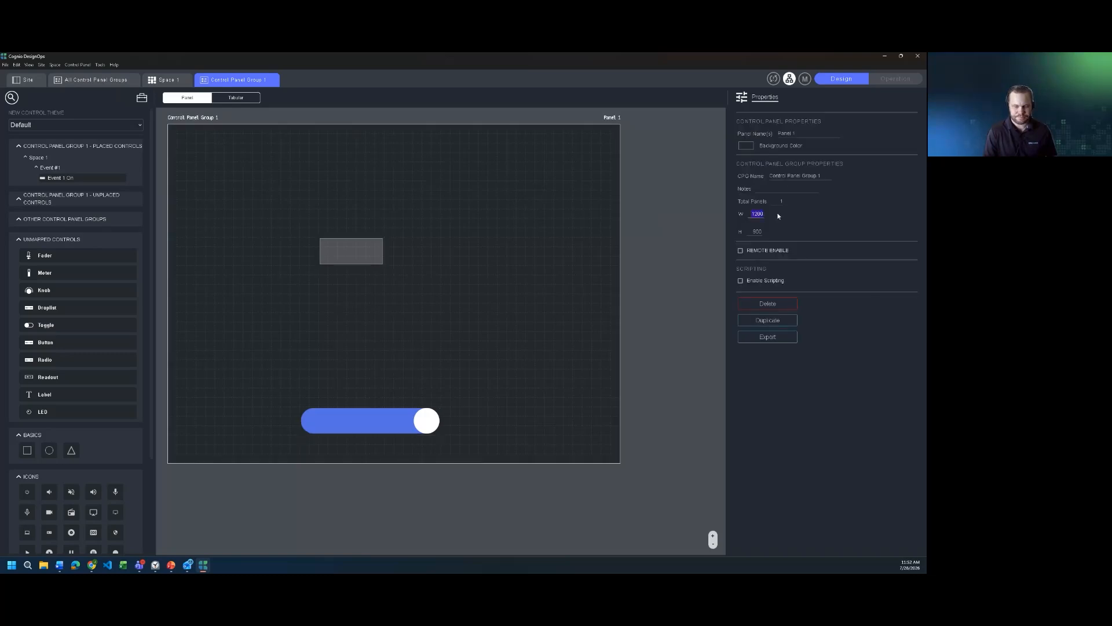
{"action": "key", "text": "Return"}
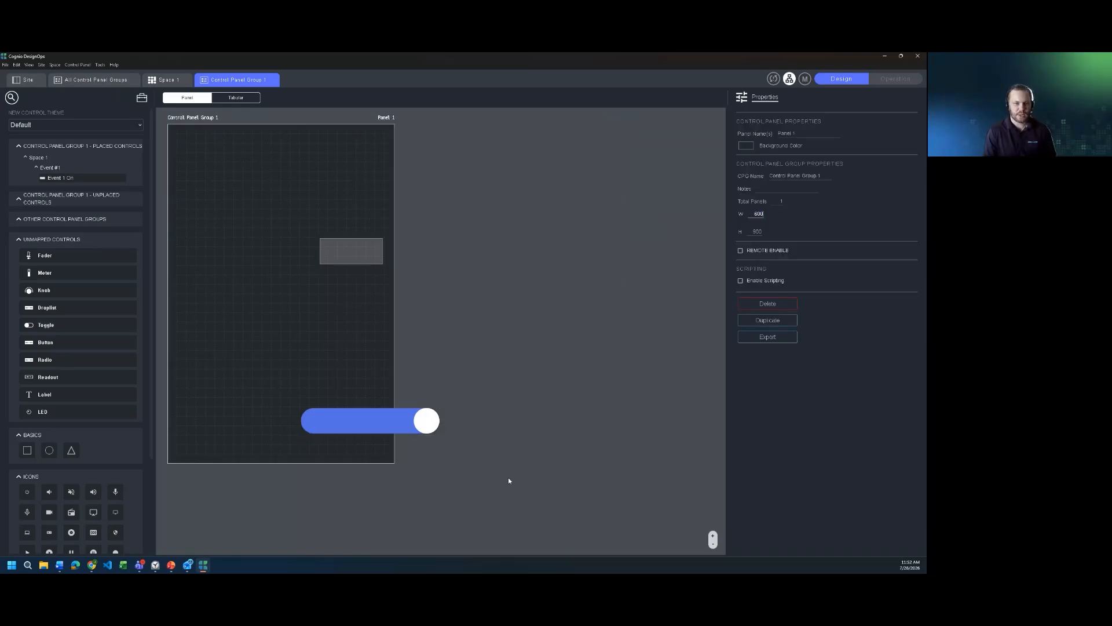
Step: Bring the toggle and the button inside the narrowed panel, and shift both together slightly upward
{"action": "left_click_drag", "start_coordinate": [400, 421], "coordinate": [294, 421]}
{"action": "left_click_drag", "start_coordinate": [344, 255], "coordinate": [258, 255]}
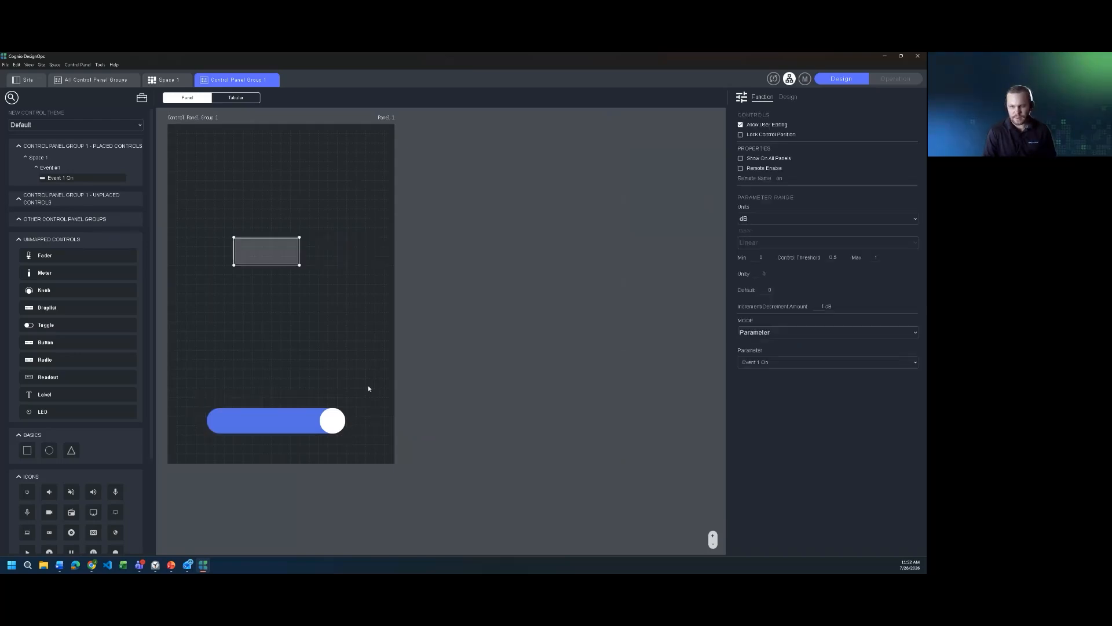
{"action": "left_click_drag", "start_coordinate": [384, 448], "coordinate": [164, 165]}
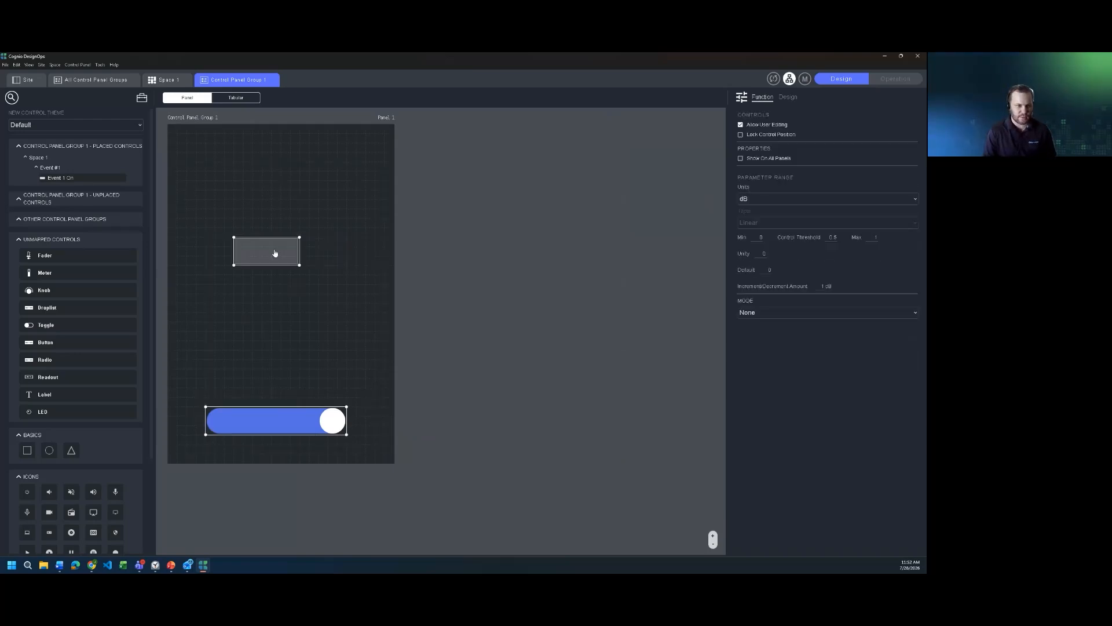
{"action": "left_click_drag", "start_coordinate": [274, 251], "coordinate": [277, 217]}
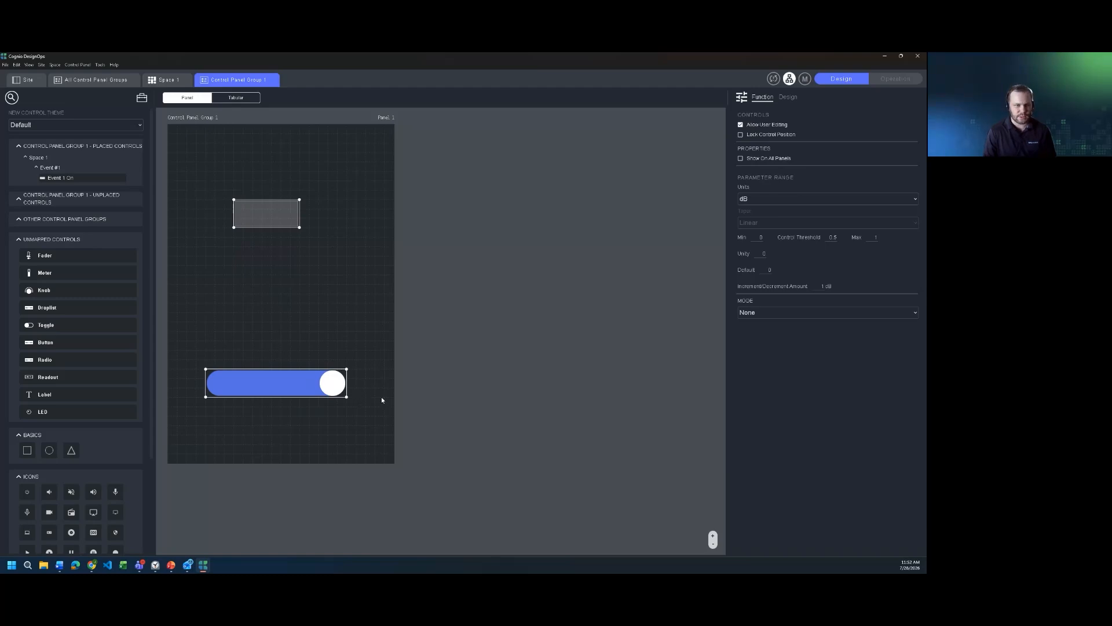
{"action": "left_click", "coordinate": [288, 318]}
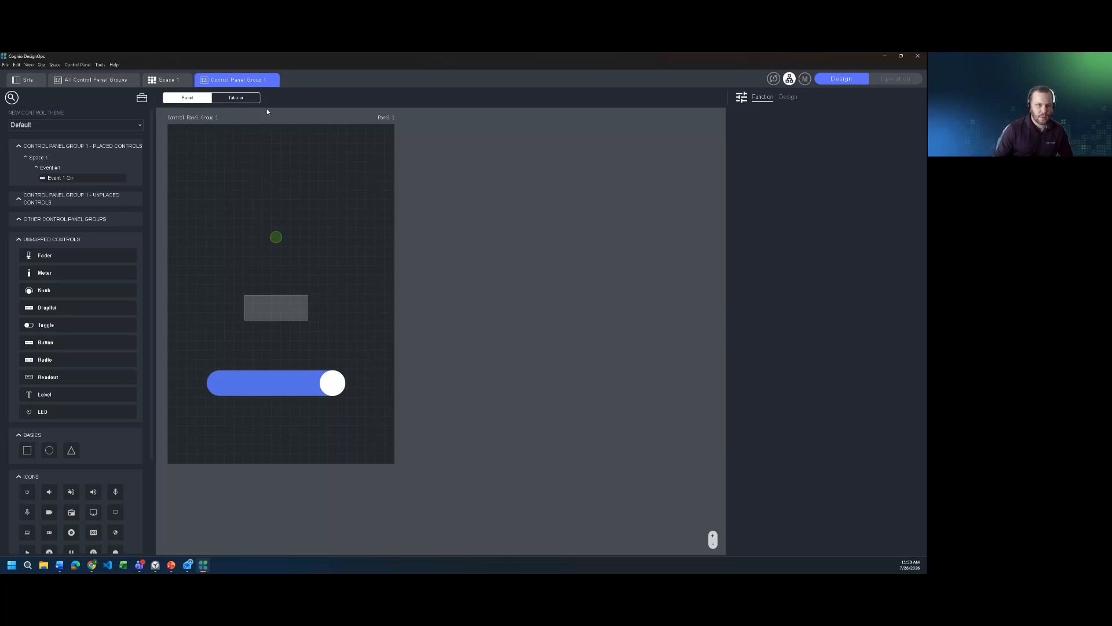
Step: In the tabular view of the controls, toggle remote enable for the Event #1 button and switch its visibility off and on
{"action": "left_click", "coordinate": [234, 98]}
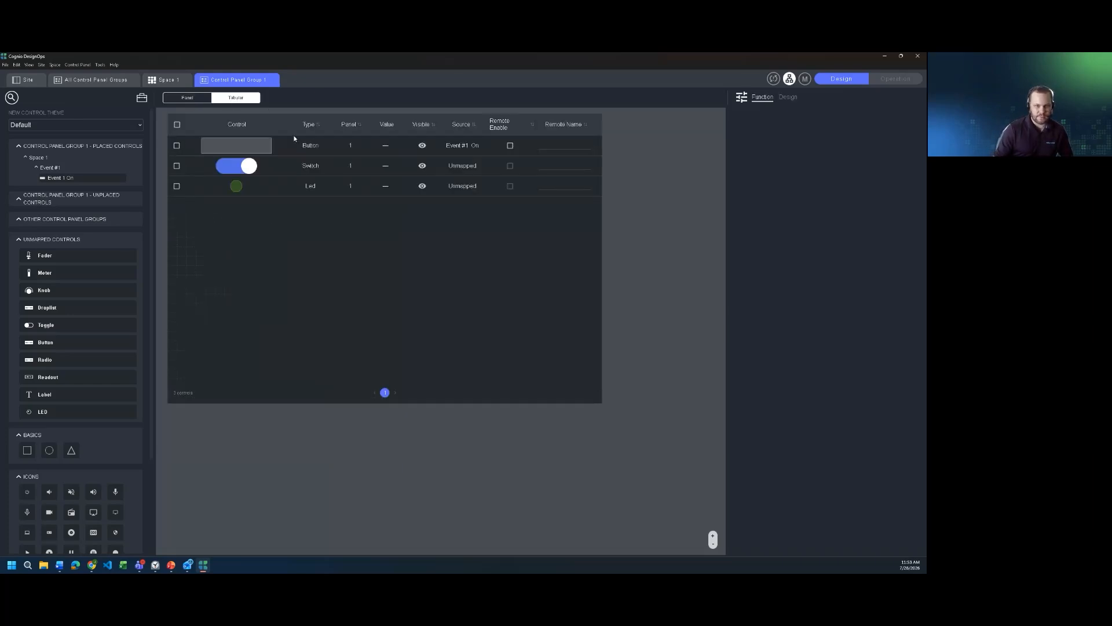
{"action": "left_click", "coordinate": [510, 146]}
{"action": "left_click", "coordinate": [424, 146]}
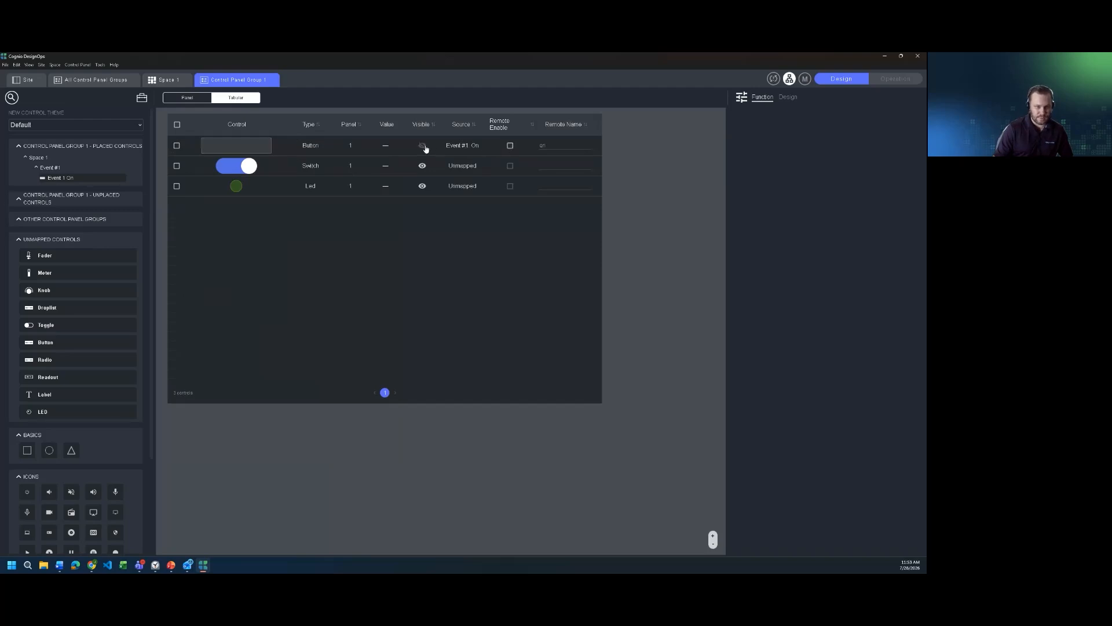
{"action": "left_click", "coordinate": [423, 146]}
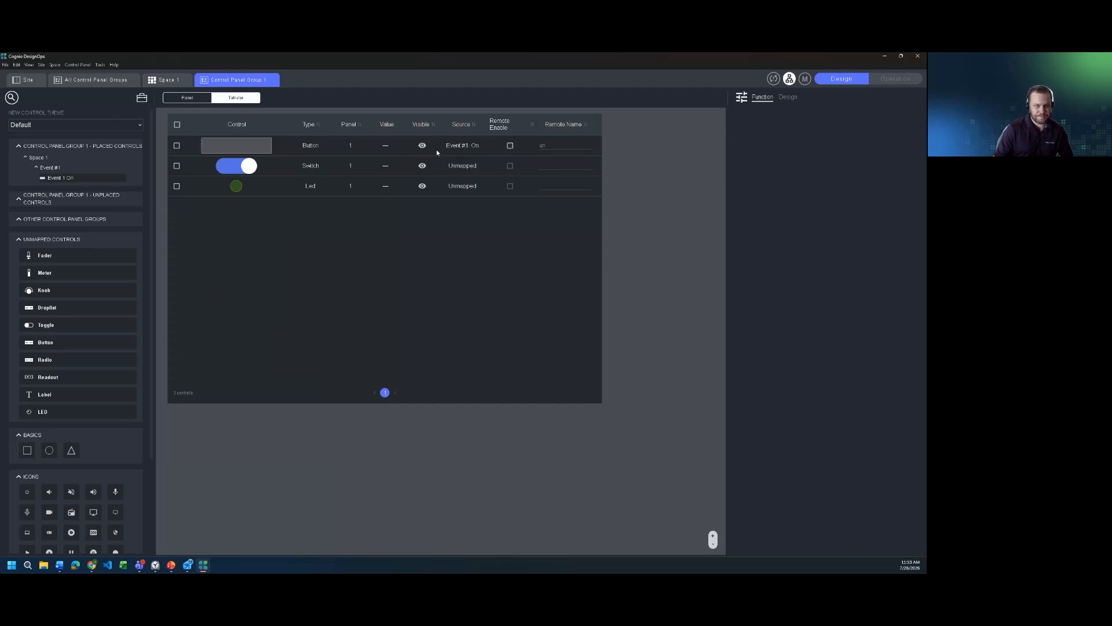
Step: Review Space 1 and the overview of all control panel groups, and reopen Control Panel Group 1 in its panel view
{"action": "left_click", "coordinate": [168, 80]}
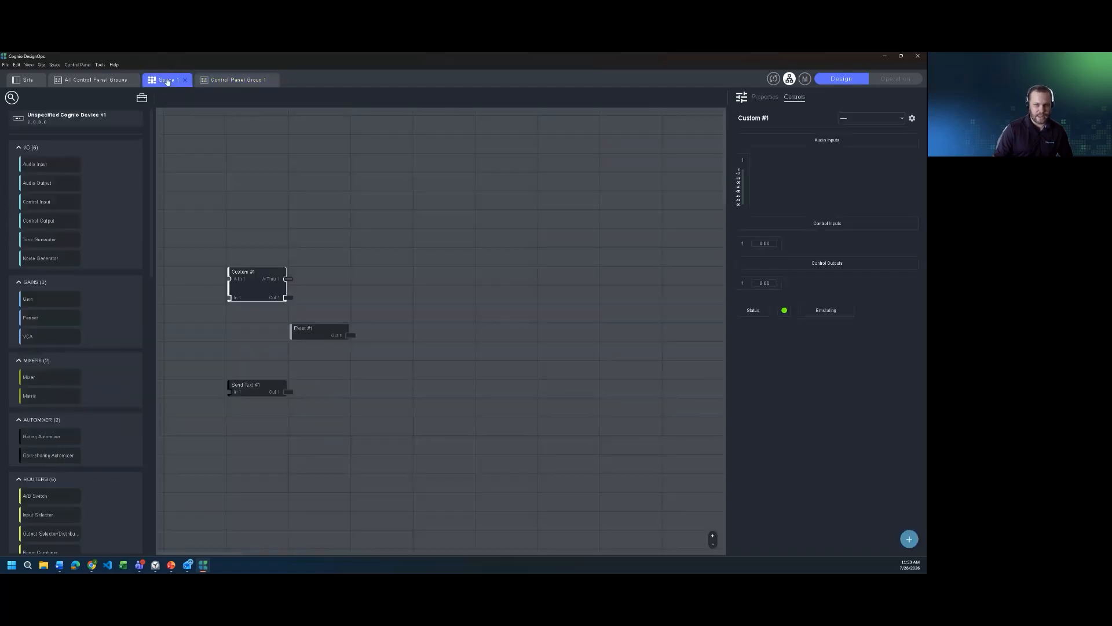
{"action": "left_click", "coordinate": [118, 84]}
{"action": "double_click", "coordinate": [187, 152]}
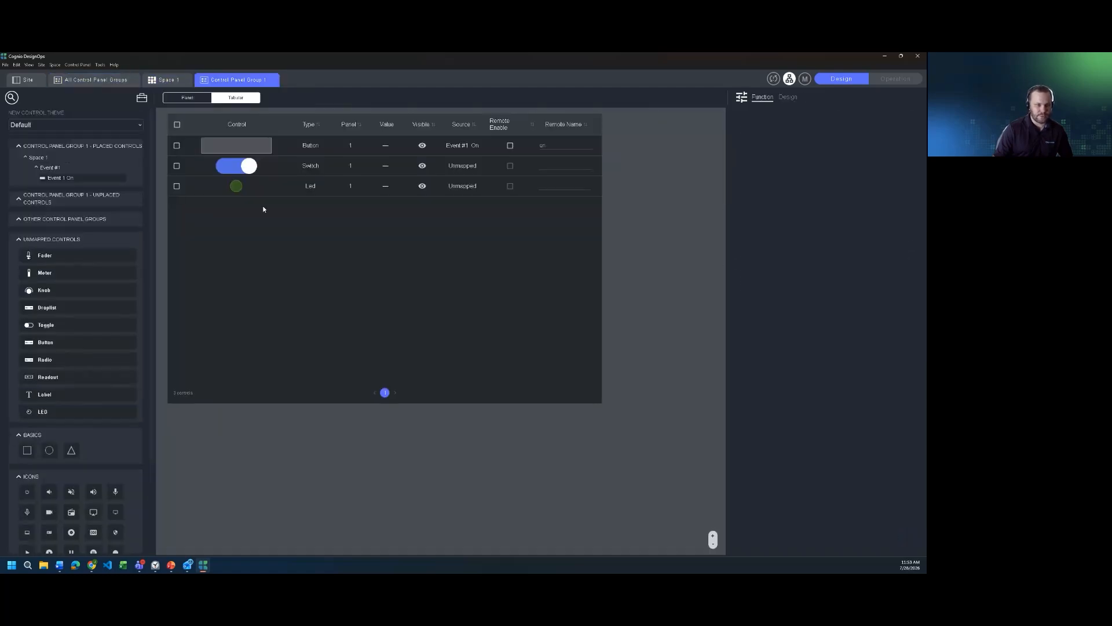
{"action": "left_click", "coordinate": [183, 100]}
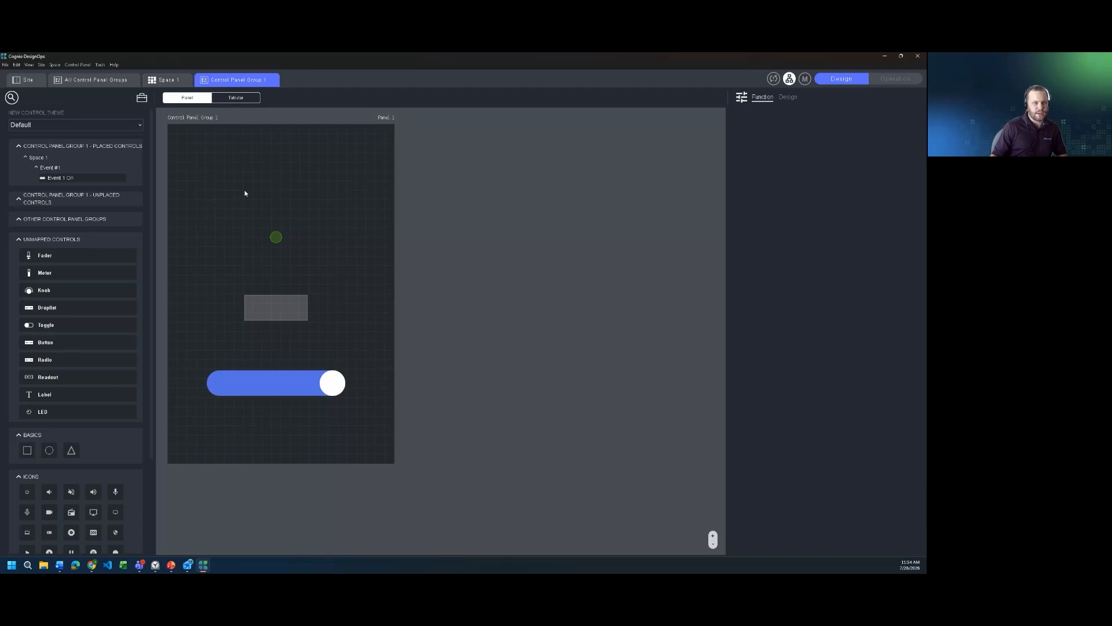
Step: On the site, replace the unspecified Cognio device in Space 1 with a T10C Touchscreen
{"action": "left_click", "coordinate": [31, 80]}
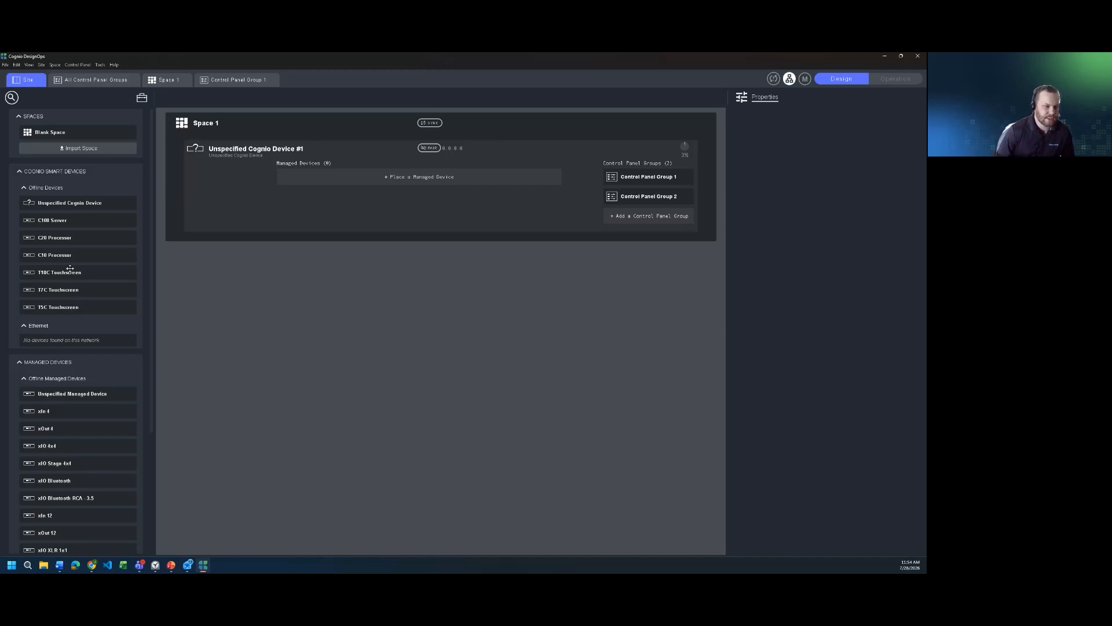
{"action": "left_click_drag", "start_coordinate": [65, 274], "coordinate": [238, 172]}
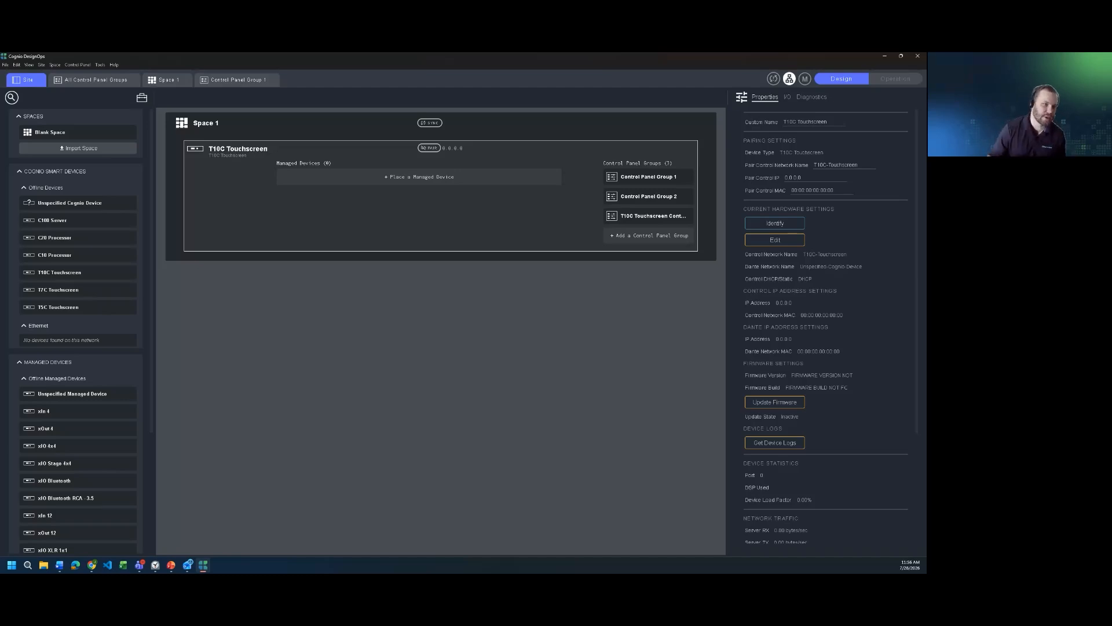
Step: Examine the panels of the T10C Touchscreen and the Control Panel Group 2 properties in the overview, and return to the site
{"action": "left_click", "coordinate": [96, 79]}
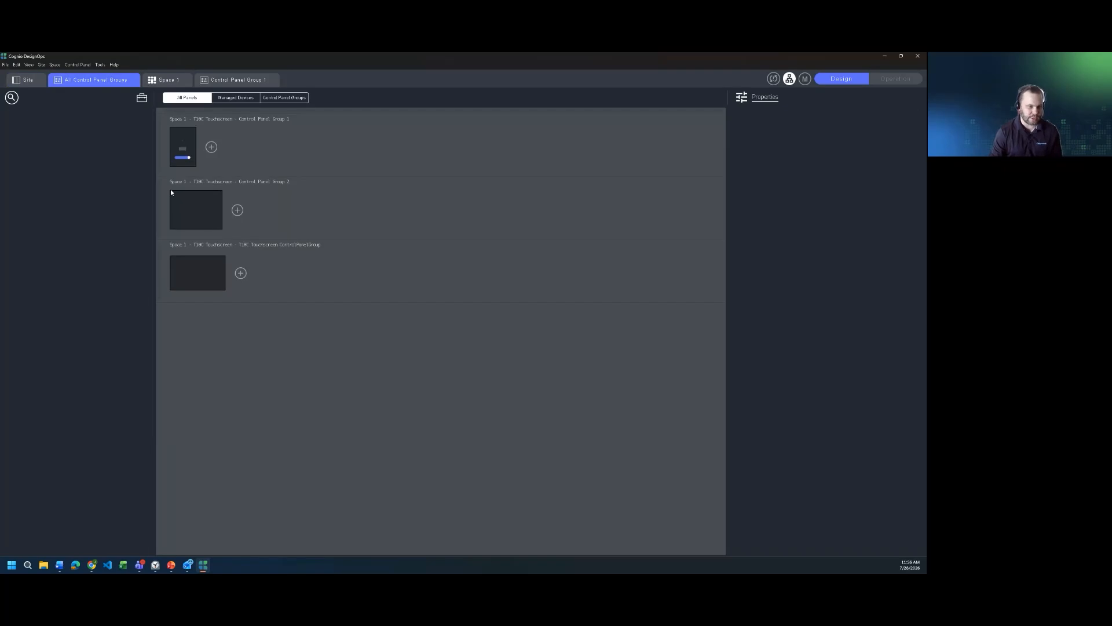
{"action": "left_click", "coordinate": [191, 217]}
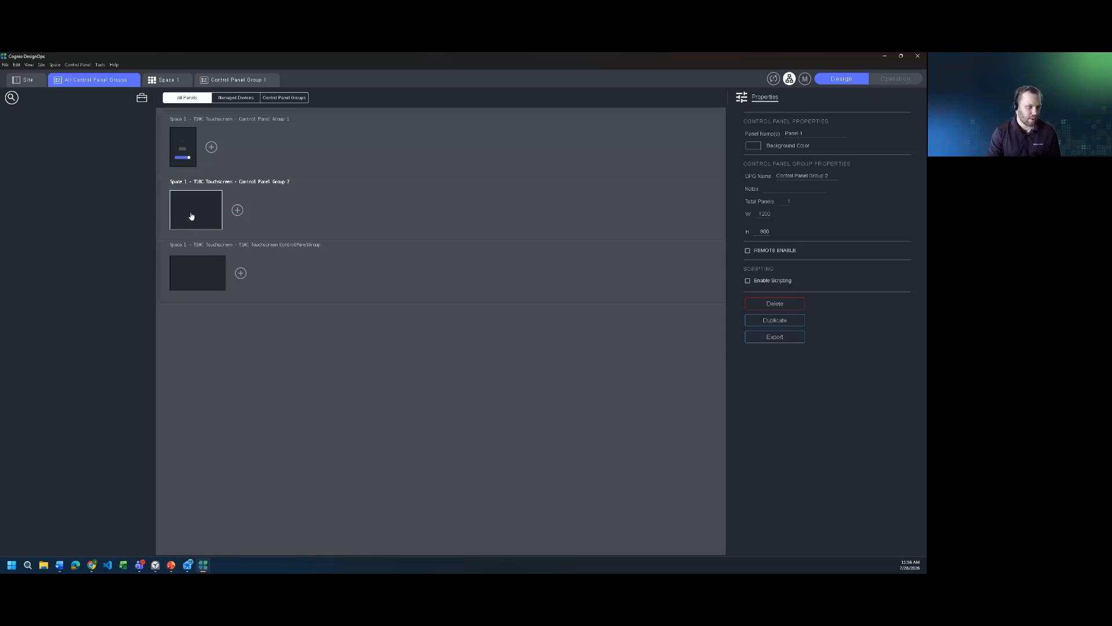
{"action": "left_click", "coordinate": [30, 81]}
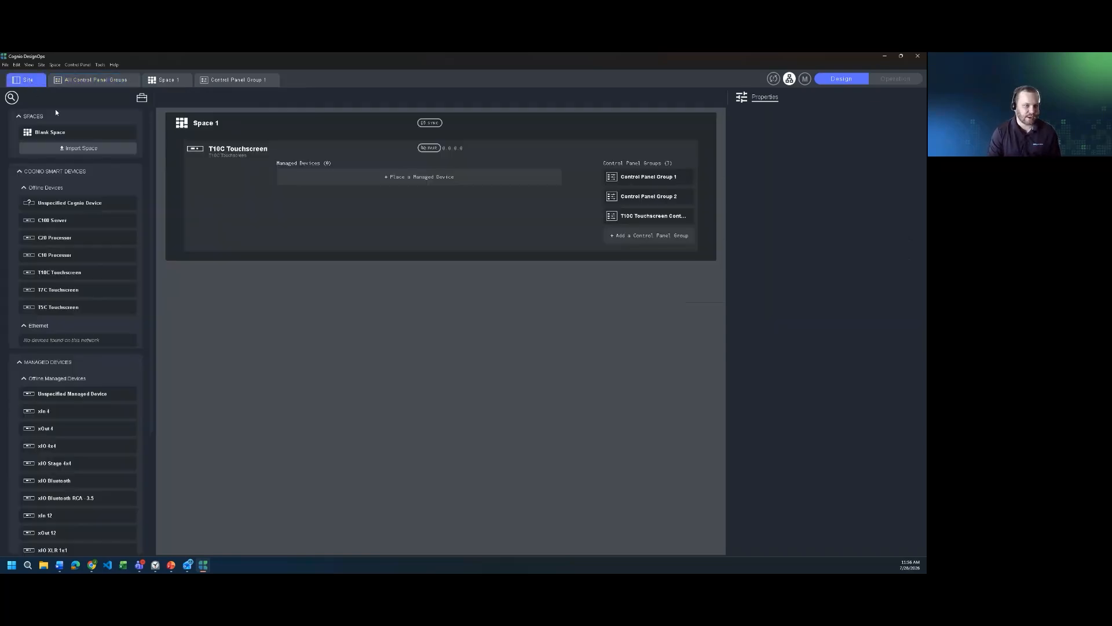